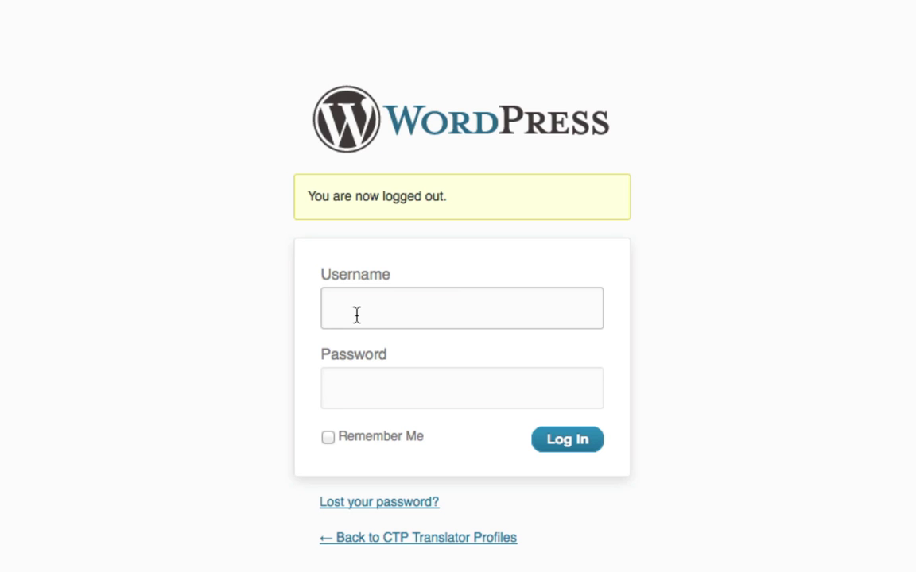
- Log in to the CTP Translator Profiles site using the saved username from autofill
{"action": "left_click", "coordinate": [357, 315]}
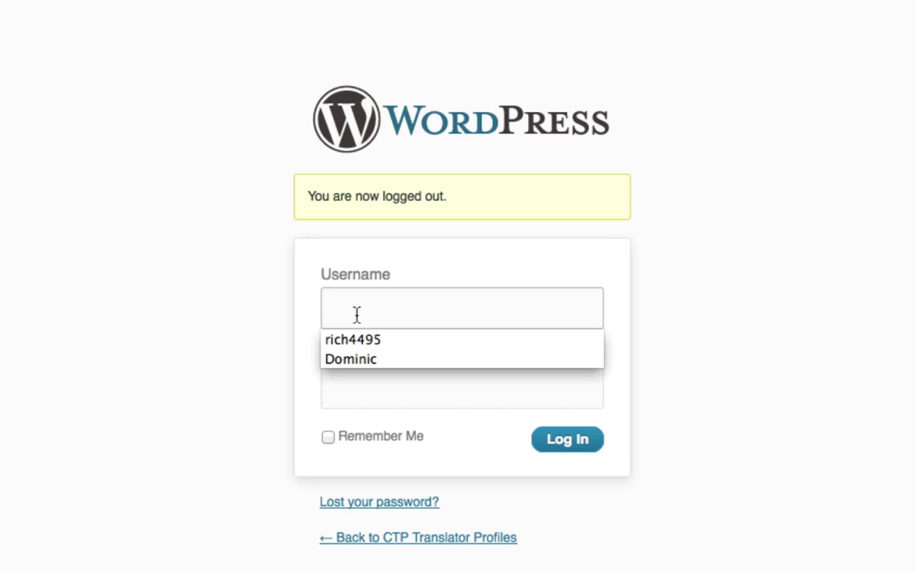
{"action": "left_click", "coordinate": [353, 362]}
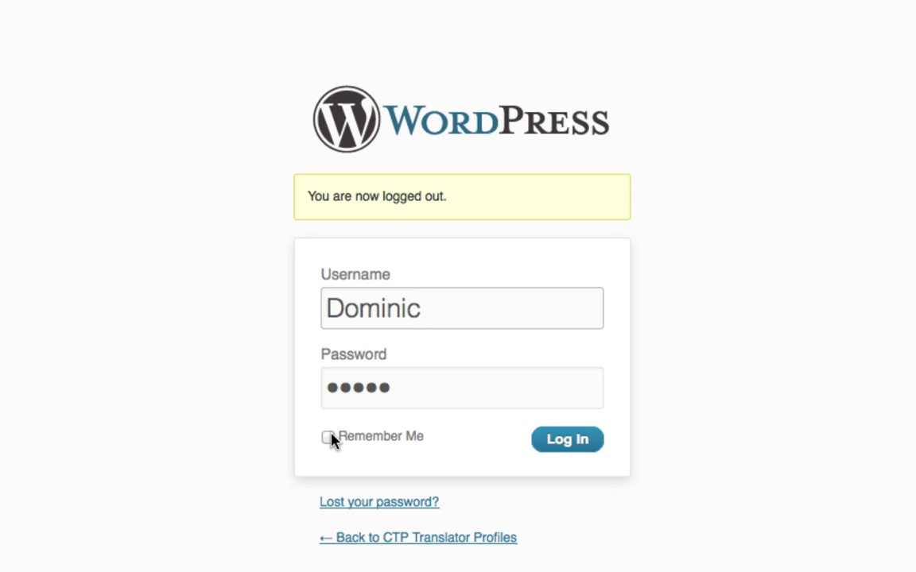
{"action": "left_click", "coordinate": [569, 443]}
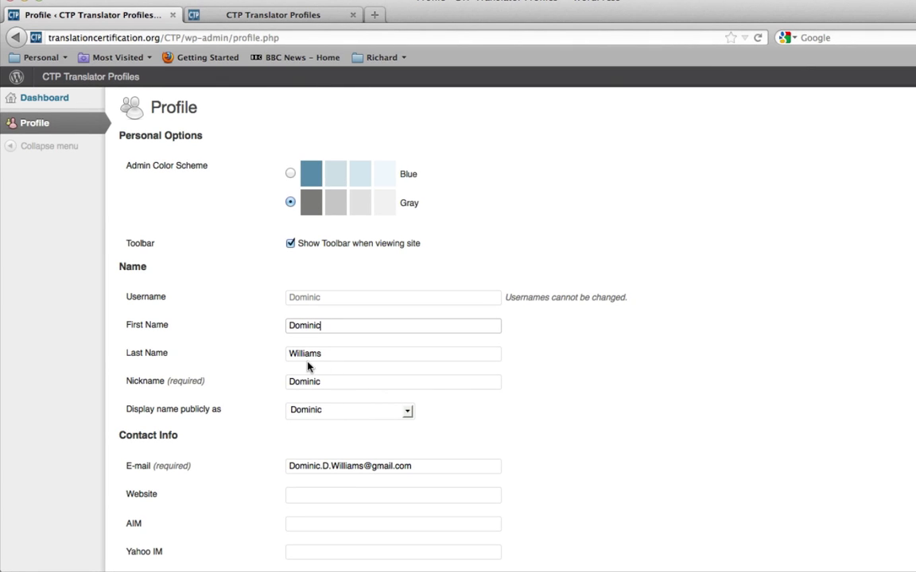
- Go from the admin bar to the site's CTP Translator Profiles listing page
{"action": "left_click", "coordinate": [86, 84]}
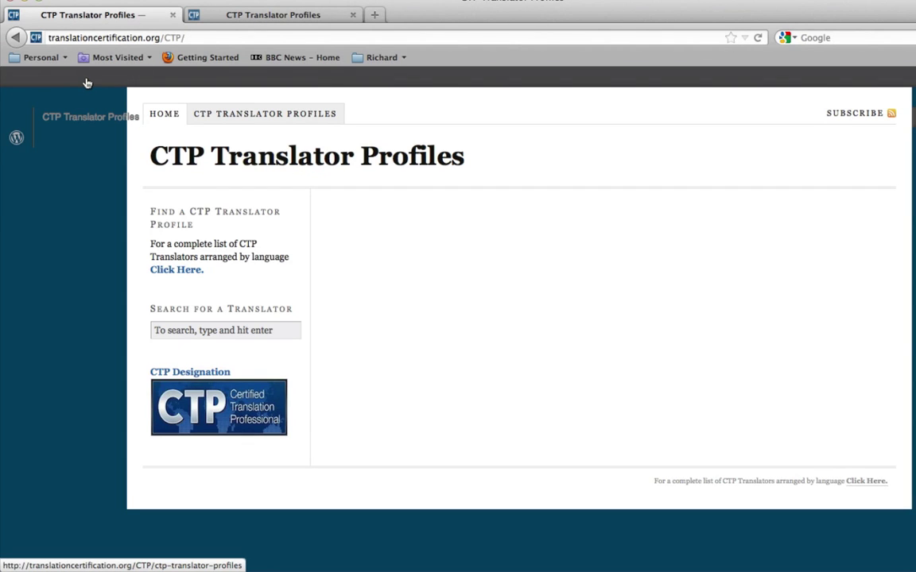
{"action": "left_click", "coordinate": [226, 116]}
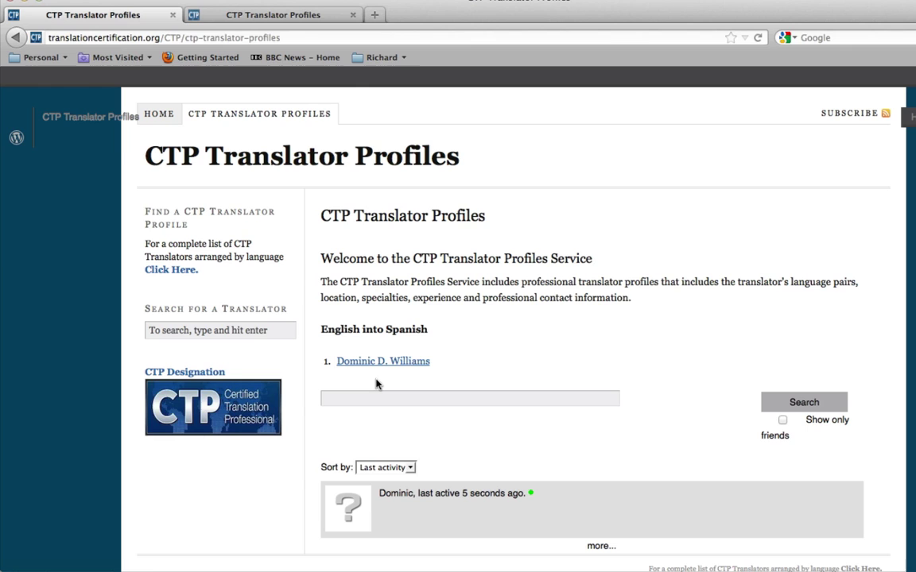
{"action": "scroll", "coordinate": [475, 426], "scroll_direction": "down", "scroll_amount": 1}
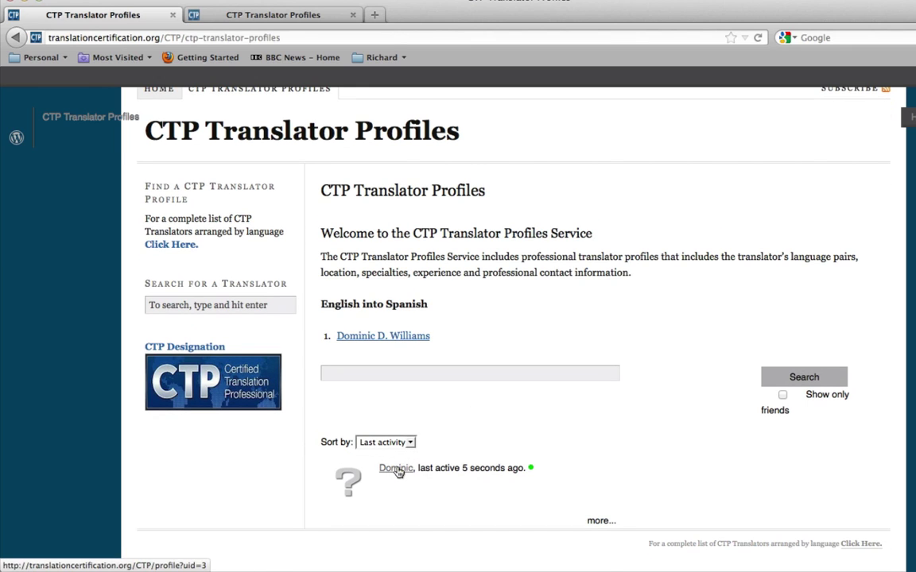
- Open the translator's public profile and go to its Profile Photo section
{"action": "left_click", "coordinate": [396, 469]}
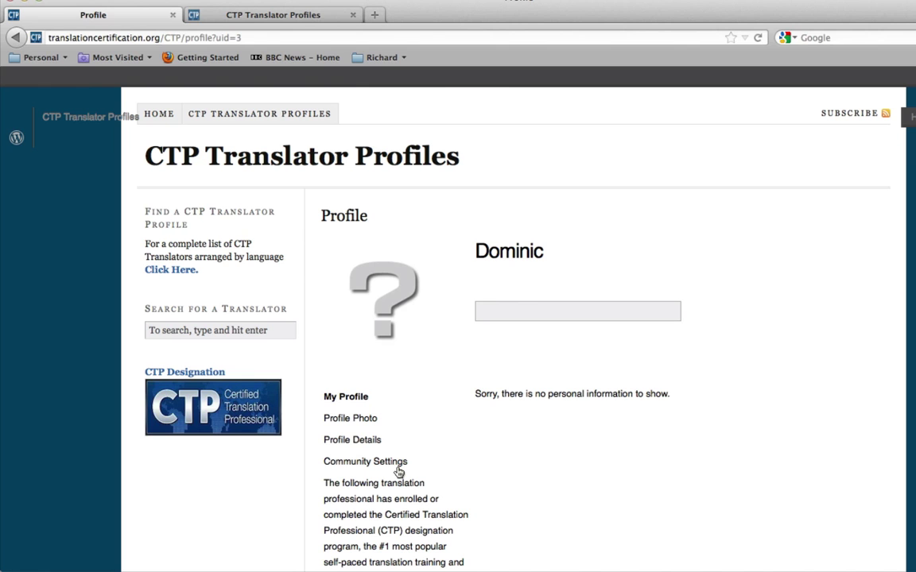
{"action": "scroll", "coordinate": [398, 471], "scroll_direction": "down", "scroll_amount": 10}
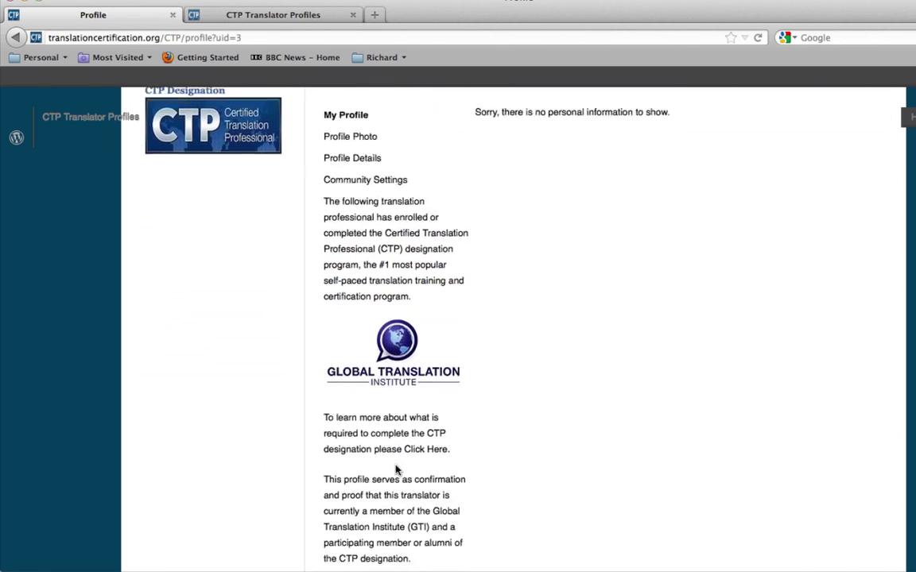
{"action": "scroll", "coordinate": [398, 470], "scroll_direction": "up", "scroll_amount": 10}
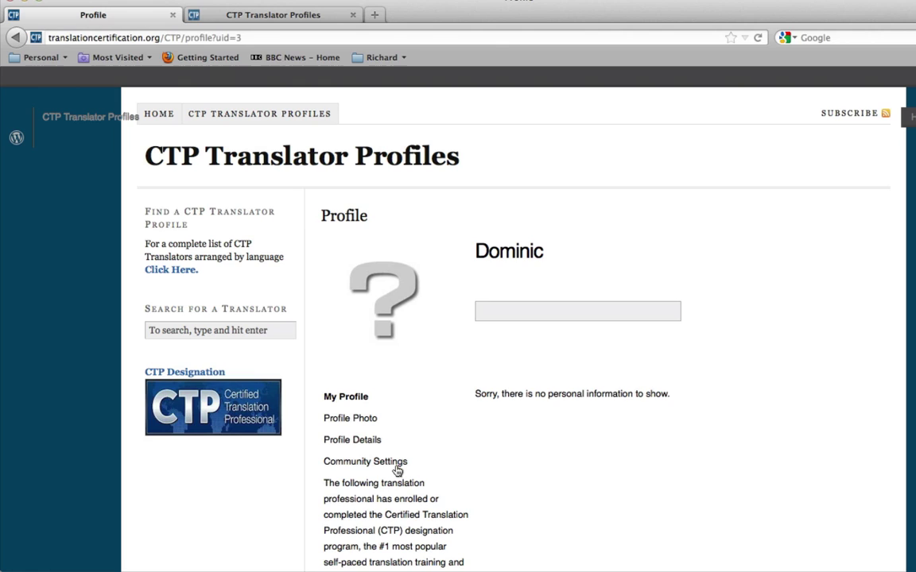
{"action": "left_click", "coordinate": [357, 421]}
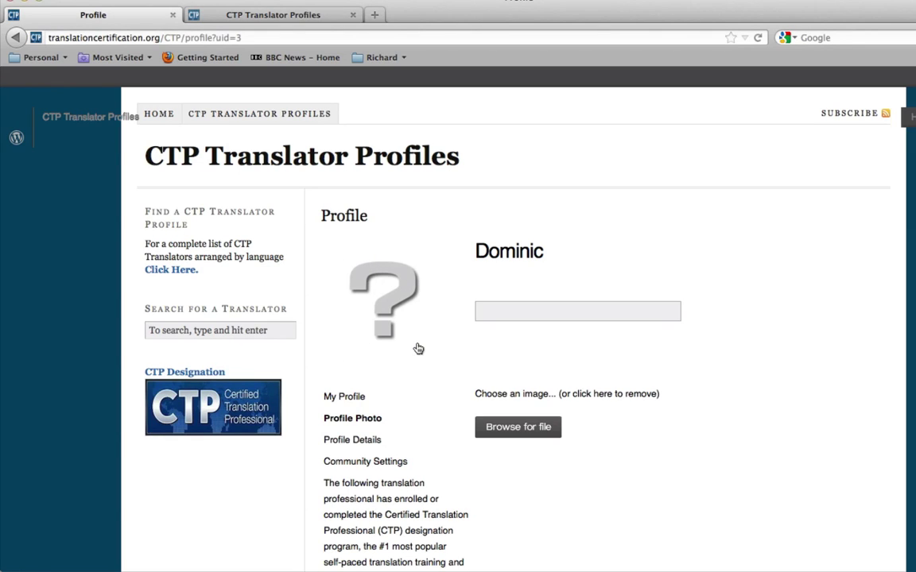
- Upload the translator's photo .jpg file to the profile
{"action": "left_click", "coordinate": [497, 428]}
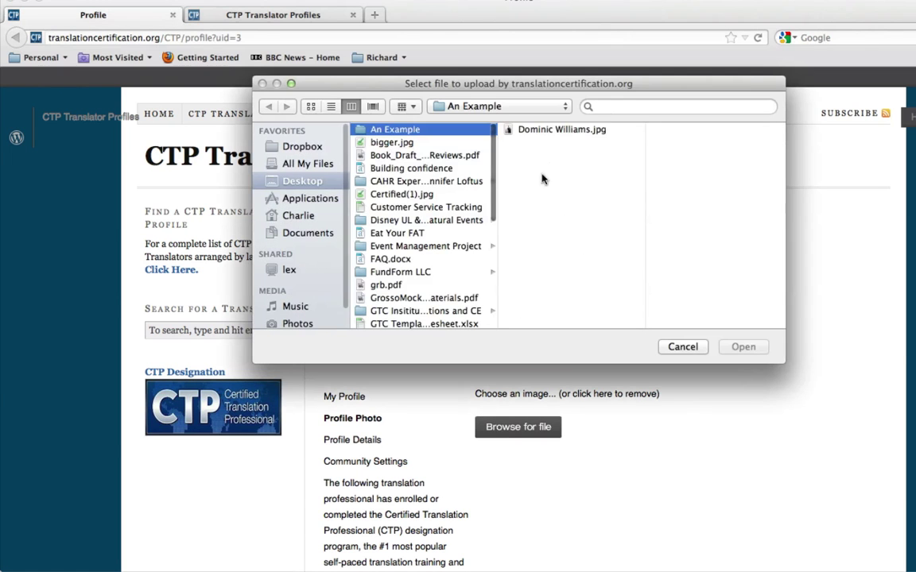
{"action": "left_click", "coordinate": [549, 132]}
{"action": "left_click", "coordinate": [742, 346]}
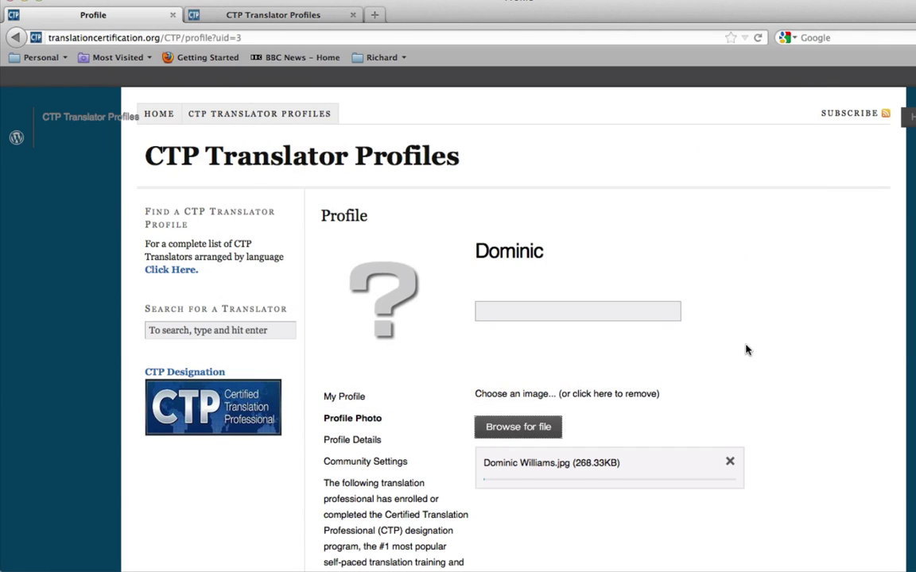
- Crop the photo to the head and torso, widen it slightly, and save it
{"action": "scroll", "coordinate": [785, 409], "scroll_direction": "down", "scroll_amount": 3}
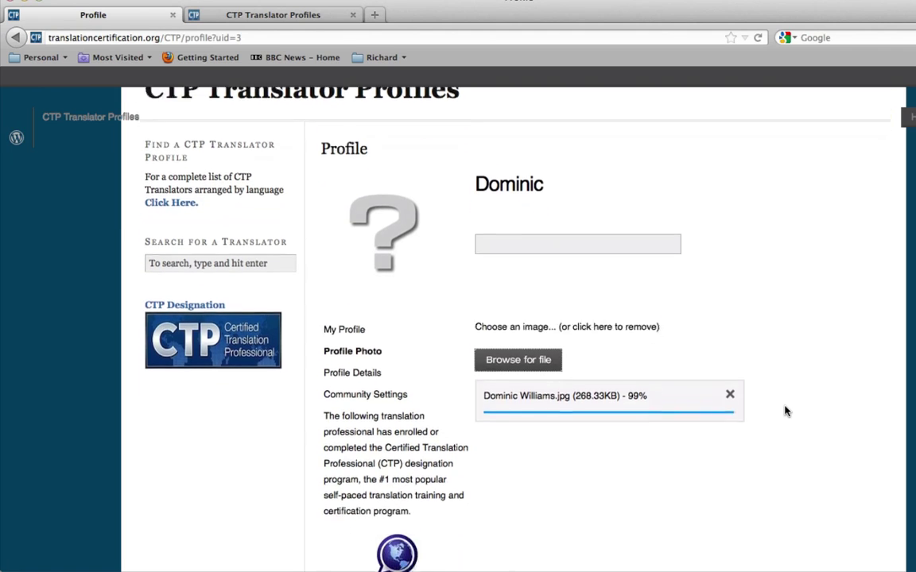
{"action": "scroll", "coordinate": [753, 409], "scroll_direction": "down", "scroll_amount": 3}
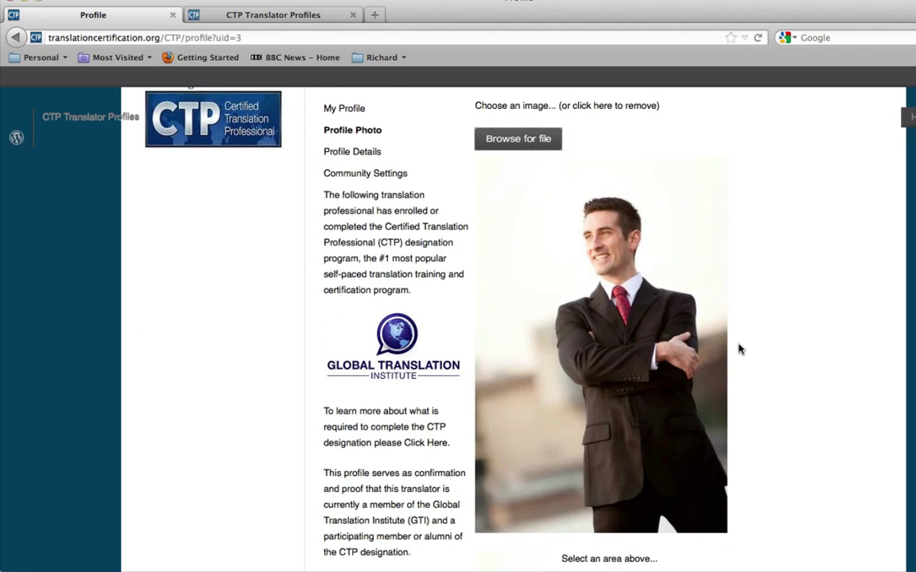
{"action": "scroll", "coordinate": [803, 376], "scroll_direction": "down", "scroll_amount": 1}
{"action": "scroll", "coordinate": [803, 376], "scroll_direction": "down", "scroll_amount": 1}
{"action": "scroll", "coordinate": [556, 161], "scroll_direction": "up", "scroll_amount": 1}
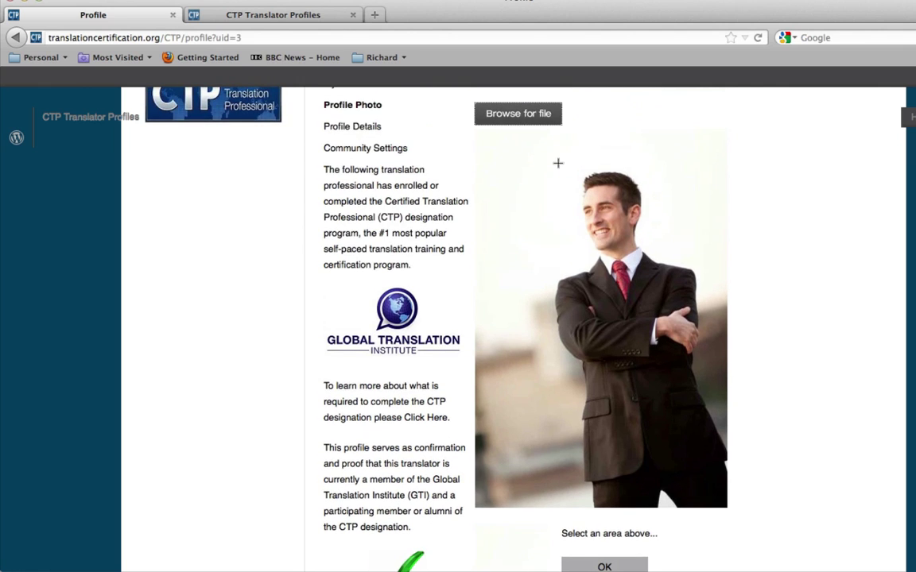
{"action": "left_click_drag", "start_coordinate": [533, 148], "coordinate": [715, 380]}
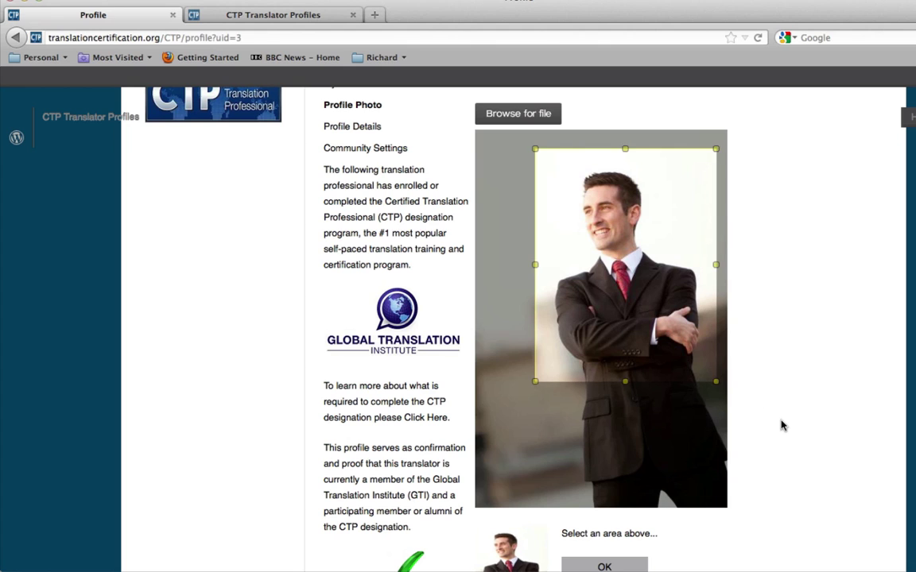
{"action": "scroll", "coordinate": [781, 425], "scroll_direction": "down", "scroll_amount": 3}
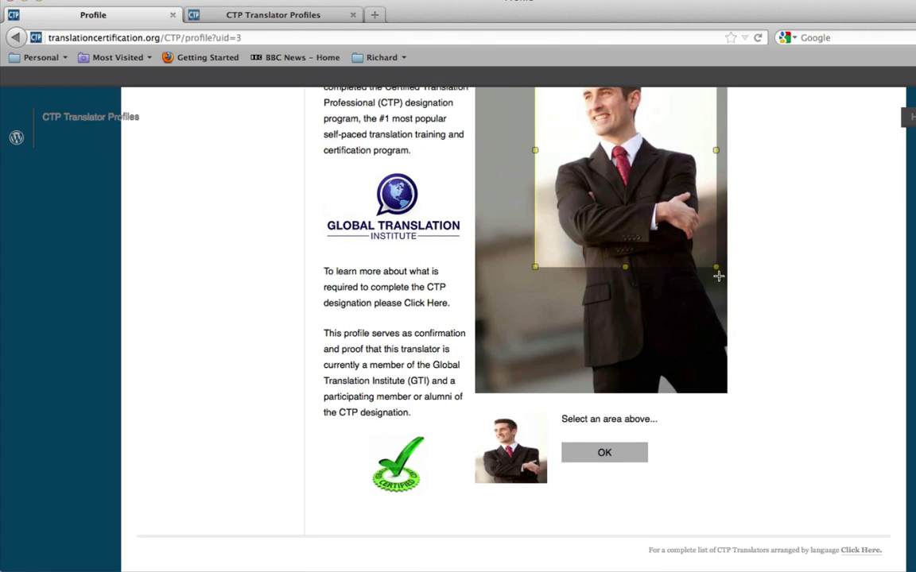
{"action": "left_click_drag", "start_coordinate": [718, 269], "coordinate": [732, 296]}
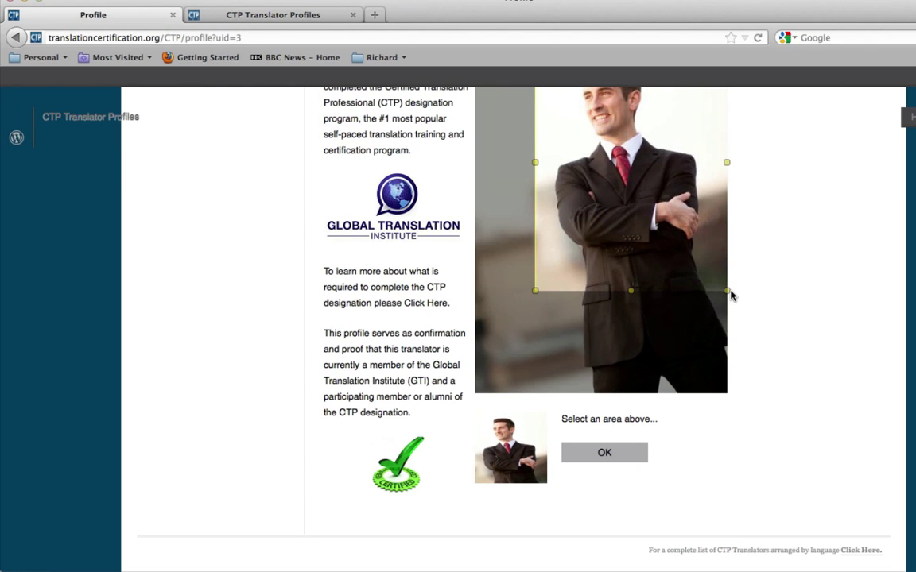
{"action": "left_click", "coordinate": [597, 463]}
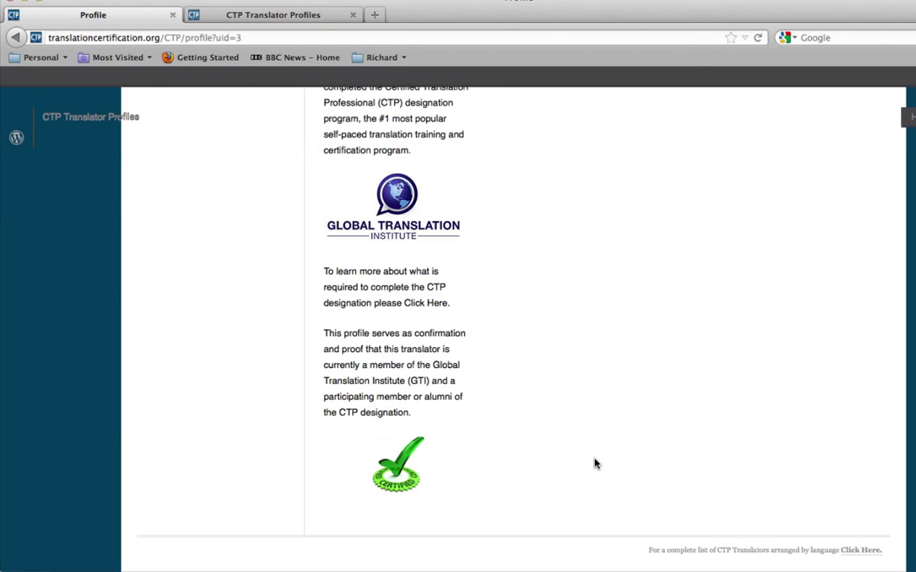
{"action": "scroll", "coordinate": [604, 334], "scroll_direction": "up", "scroll_amount": 2}
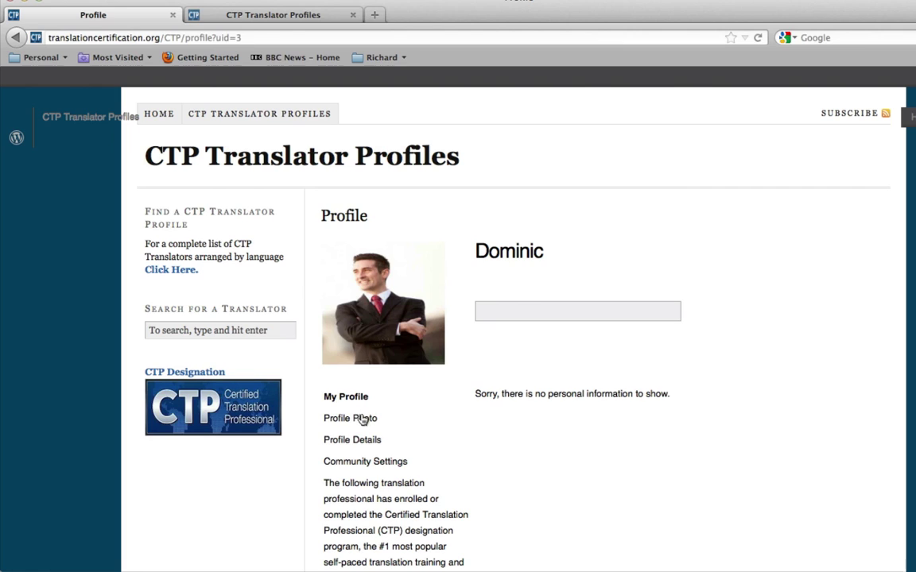
- In the profile details, share personal information and activity with the Public
{"action": "left_click", "coordinate": [355, 439]}
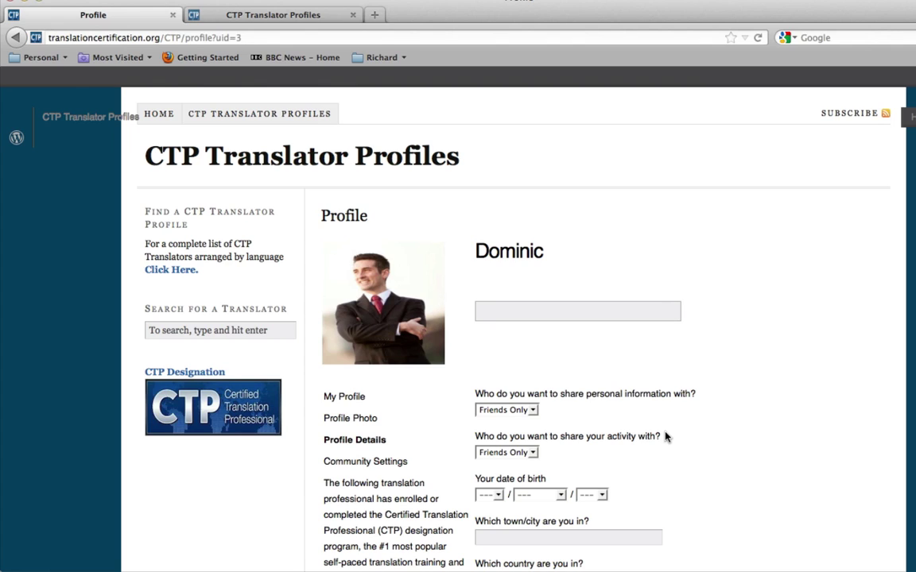
{"action": "left_click", "coordinate": [533, 410]}
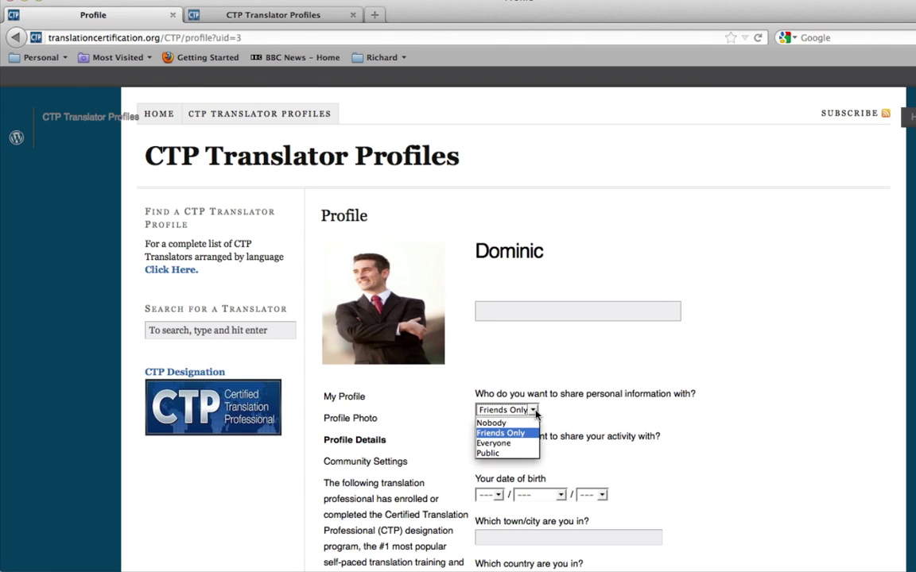
{"action": "left_click", "coordinate": [509, 454]}
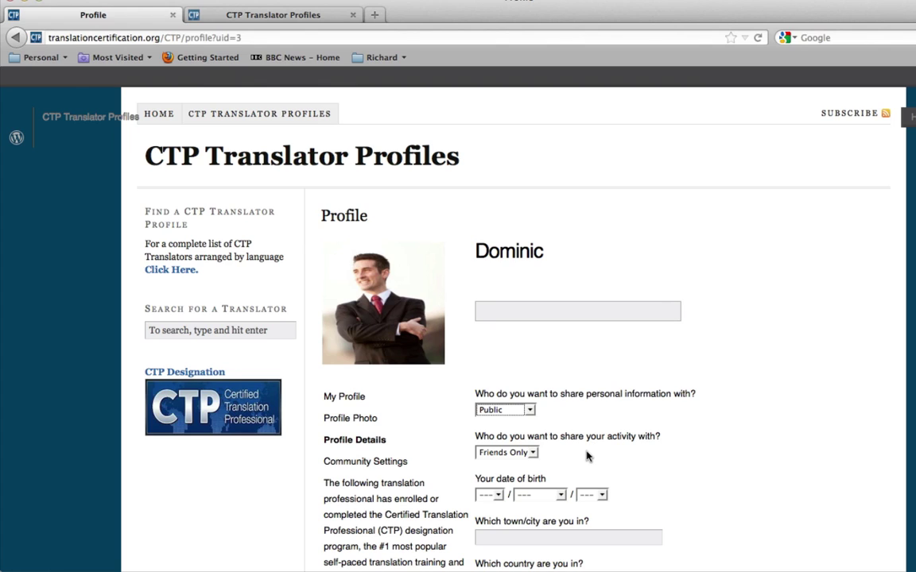
{"action": "left_click", "coordinate": [533, 452]}
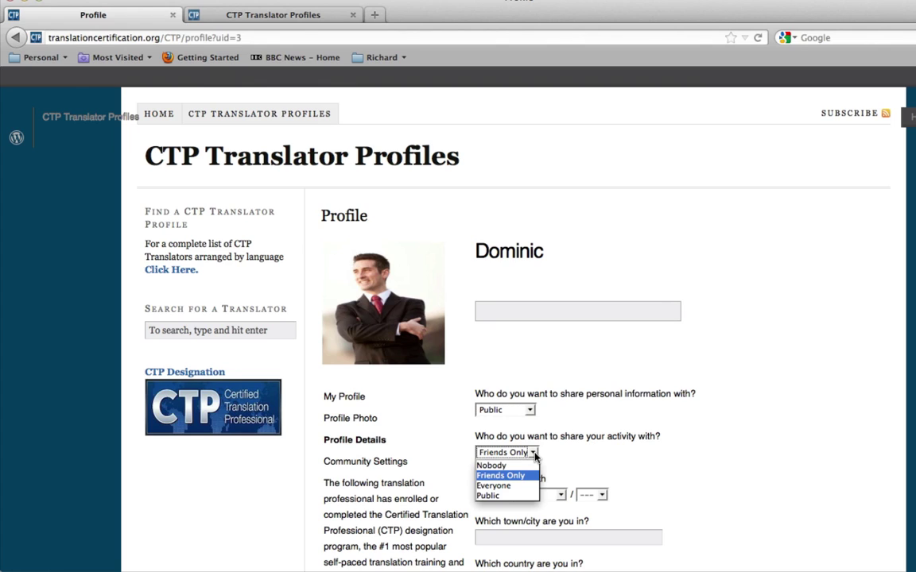
{"action": "left_click", "coordinate": [509, 496]}
{"action": "scroll", "coordinate": [665, 465], "scroll_direction": "down", "scroll_amount": 2}
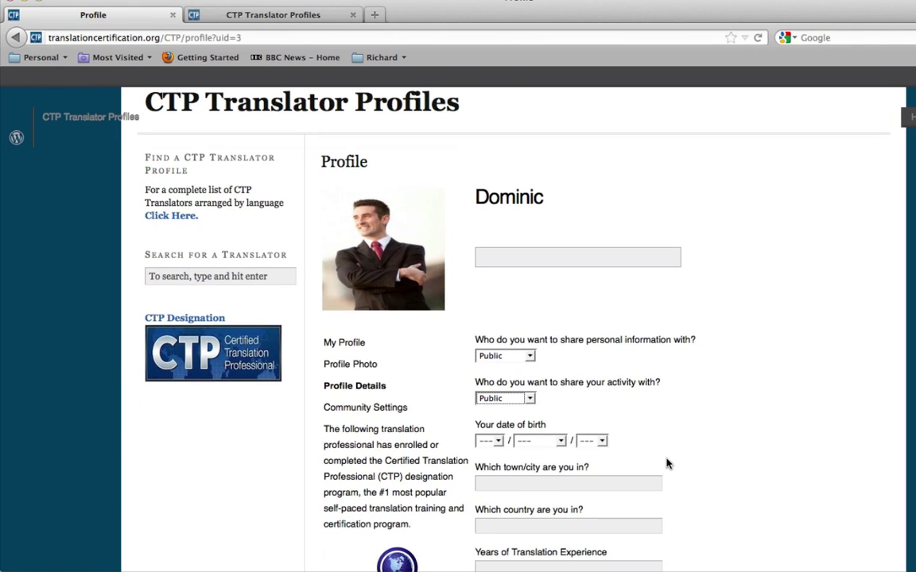
- Set the date of birth to day 2, December, 1977
{"action": "left_click", "coordinate": [498, 442]}
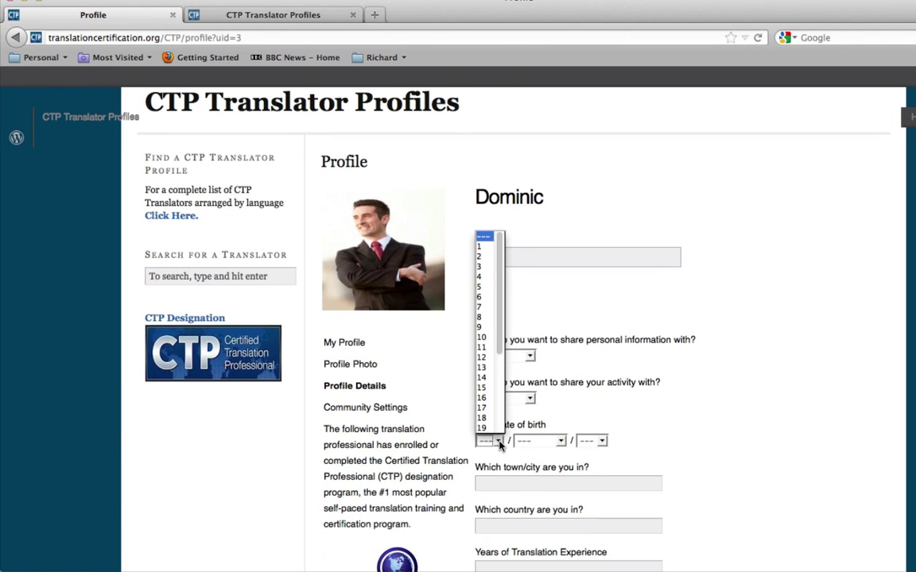
{"action": "left_click", "coordinate": [481, 256]}
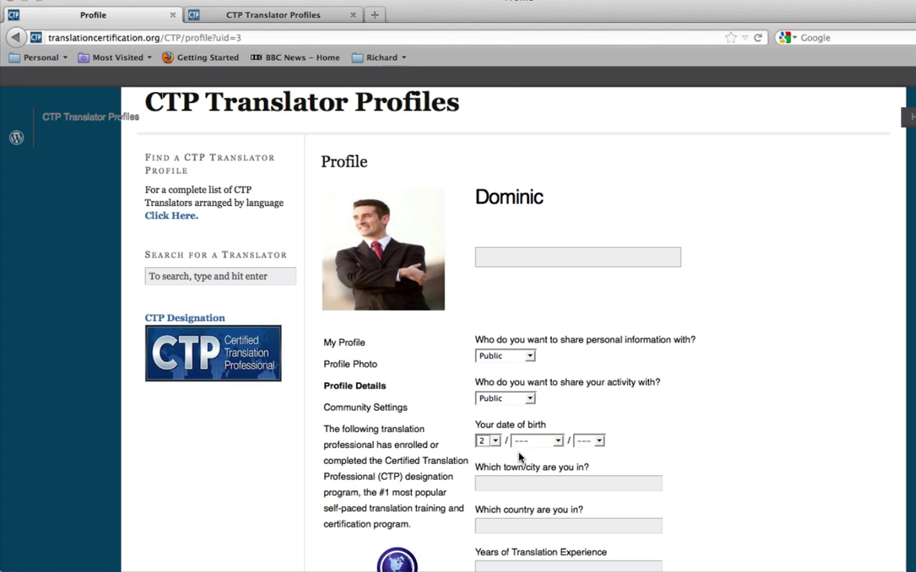
{"action": "left_click", "coordinate": [552, 444]}
{"action": "left_click", "coordinate": [531, 427]}
{"action": "left_click", "coordinate": [586, 441]}
{"action": "scroll", "coordinate": [586, 398], "scroll_direction": "down", "scroll_amount": 6}
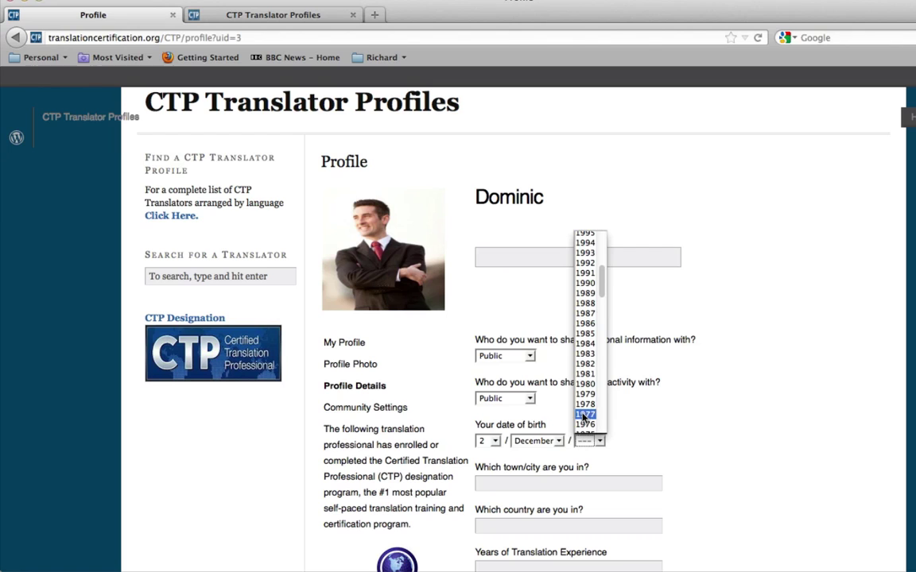
{"action": "left_click", "coordinate": [585, 414]}
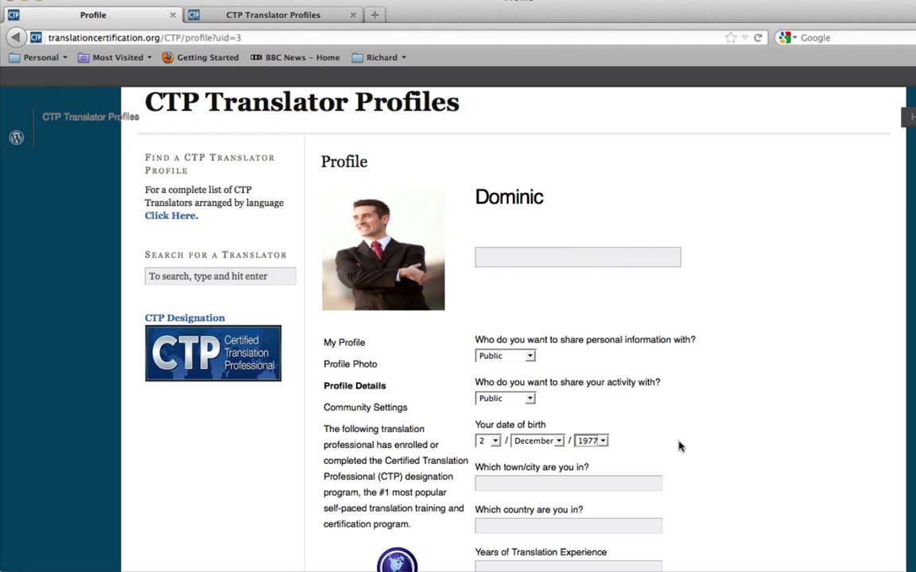
{"action": "scroll", "coordinate": [683, 445], "scroll_direction": "down", "scroll_amount": 2}
- Enter city Portland, country USA and 10 years of translation experience
{"action": "left_click", "coordinate": [634, 411]}
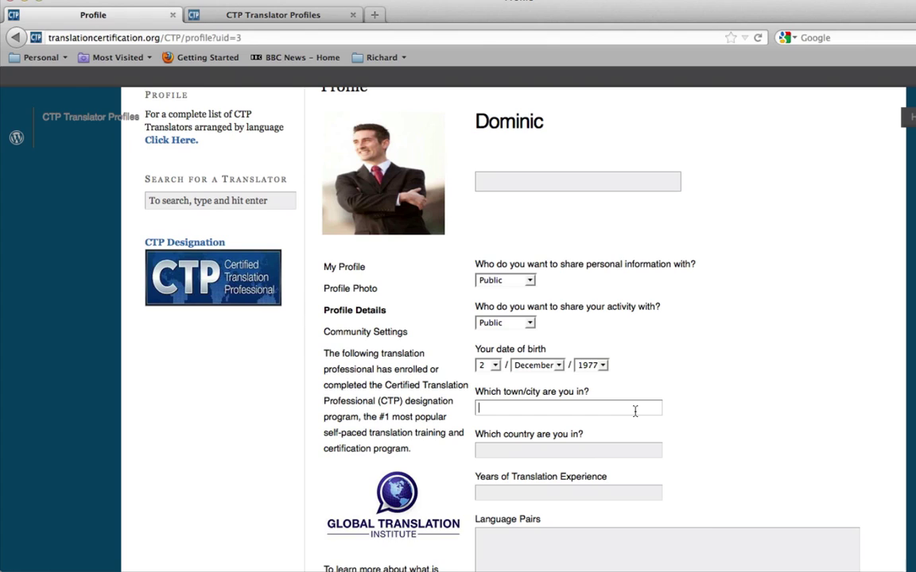
{"action": "type", "text": "Portland"}
{"action": "key", "text": "Tab"}
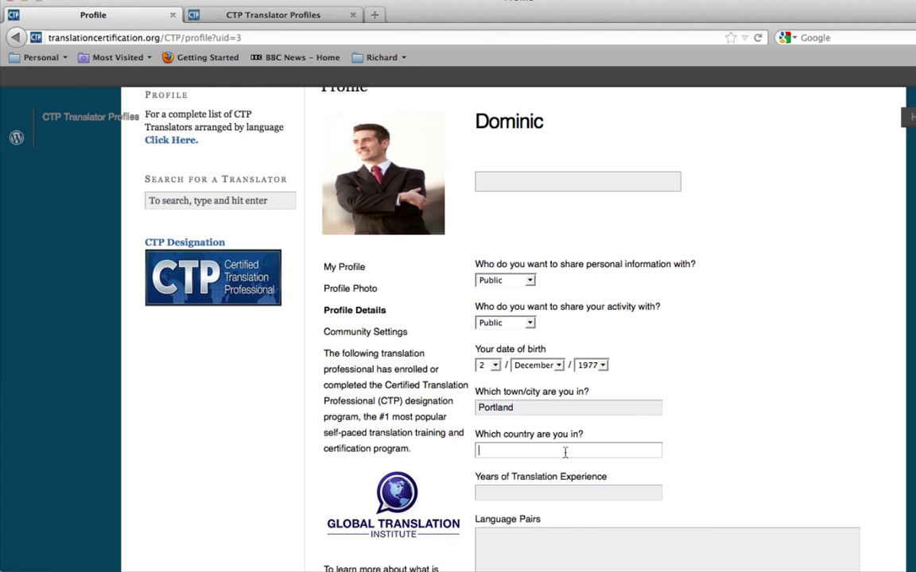
{"action": "type", "text": "USA"}
{"action": "scroll", "coordinate": [654, 466], "scroll_direction": "down", "scroll_amount": 3}
{"action": "left_click", "coordinate": [633, 429]}
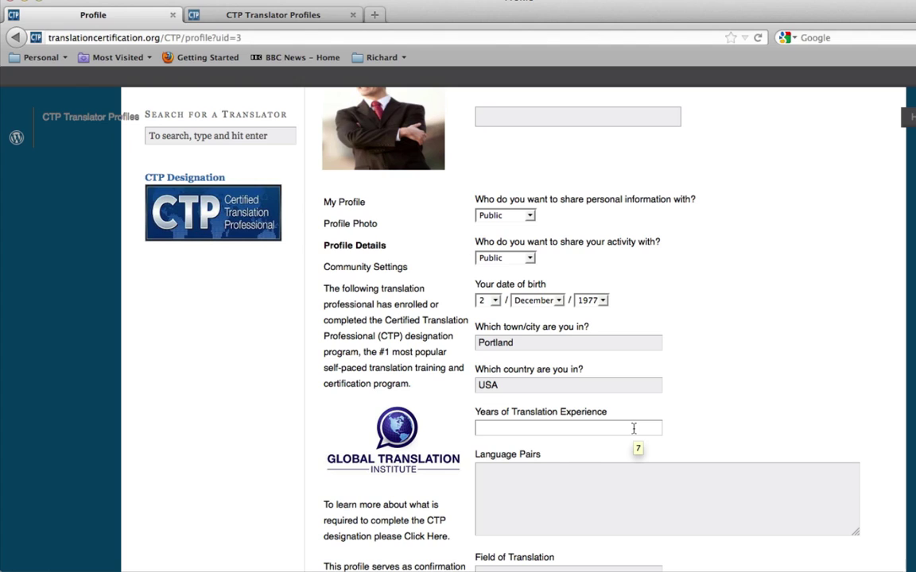
{"action": "type", "text": "10"}
- List the language pairs 'English to Spanish' and 'French to English' on separate lines
{"action": "left_click", "coordinate": [570, 494]}
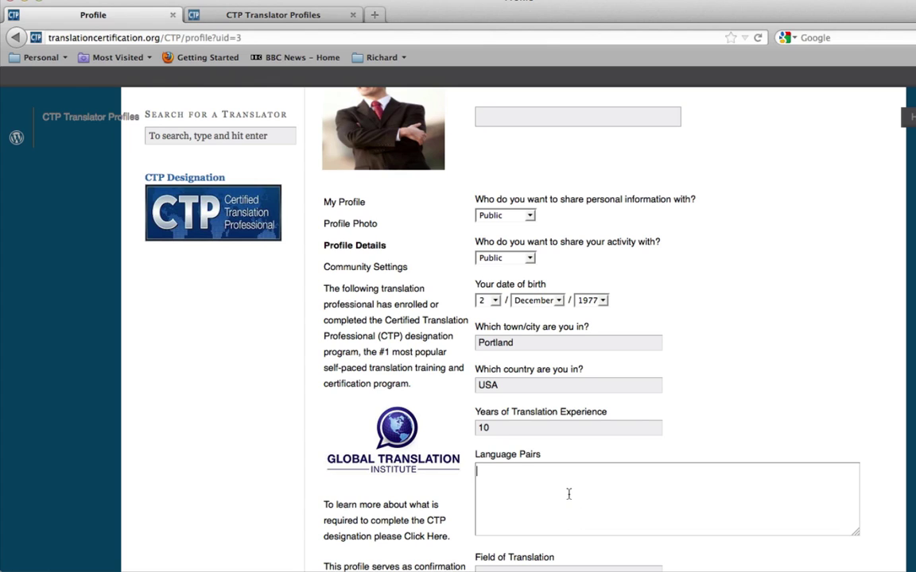
{"action": "type", "text": "English to Spanish"}
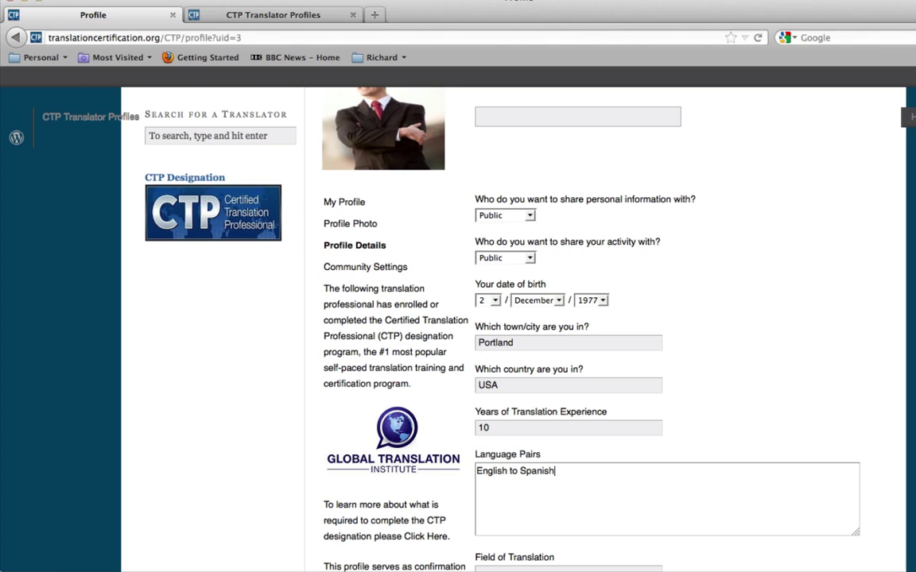
{"action": "key", "text": "Return"}
{"action": "type", "text": "French to English"}
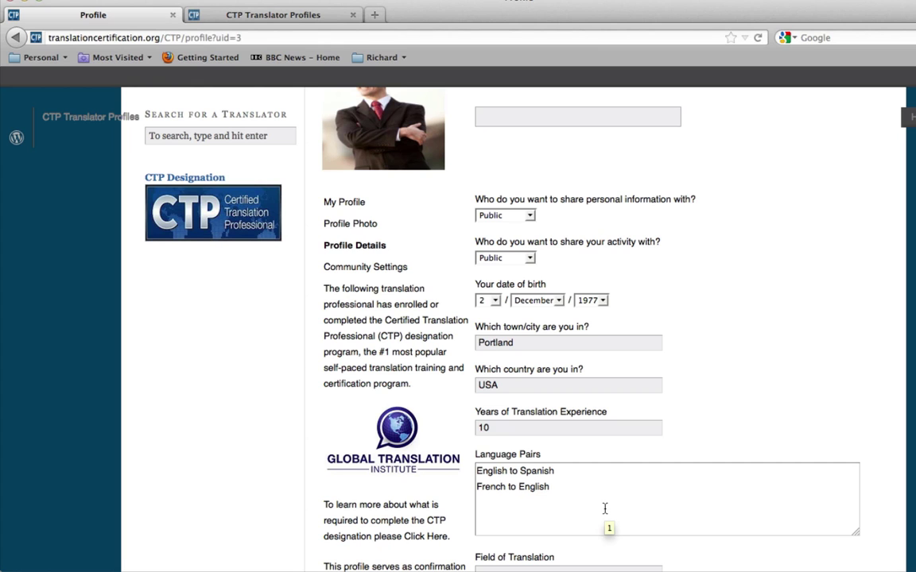
{"action": "scroll", "coordinate": [605, 508], "scroll_direction": "down", "scroll_amount": 3}
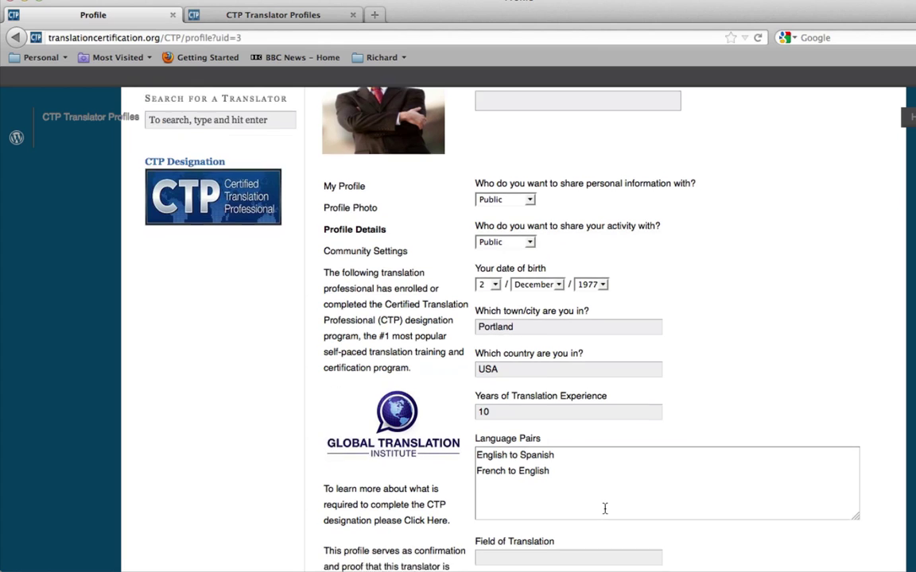
{"action": "left_click", "coordinate": [588, 478]}
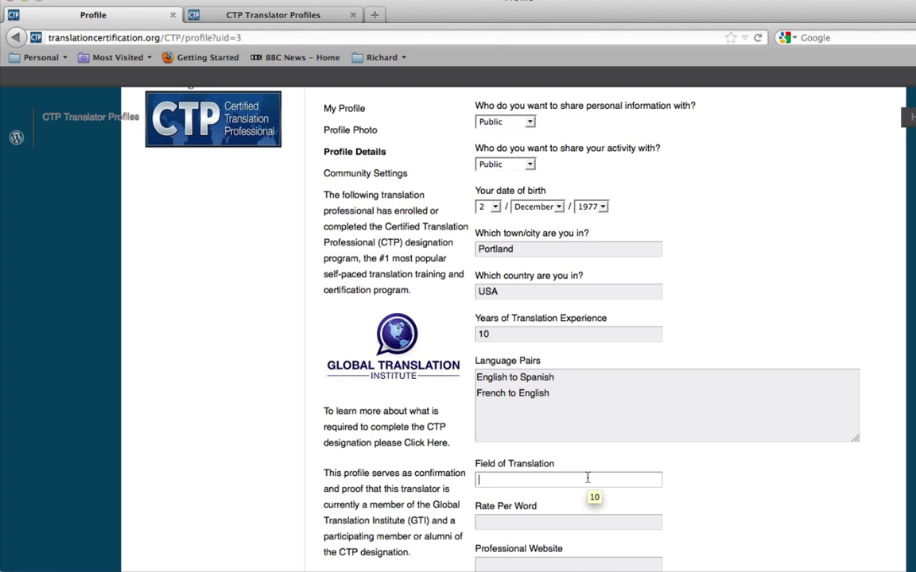
{"action": "type", "text": "Gove"}
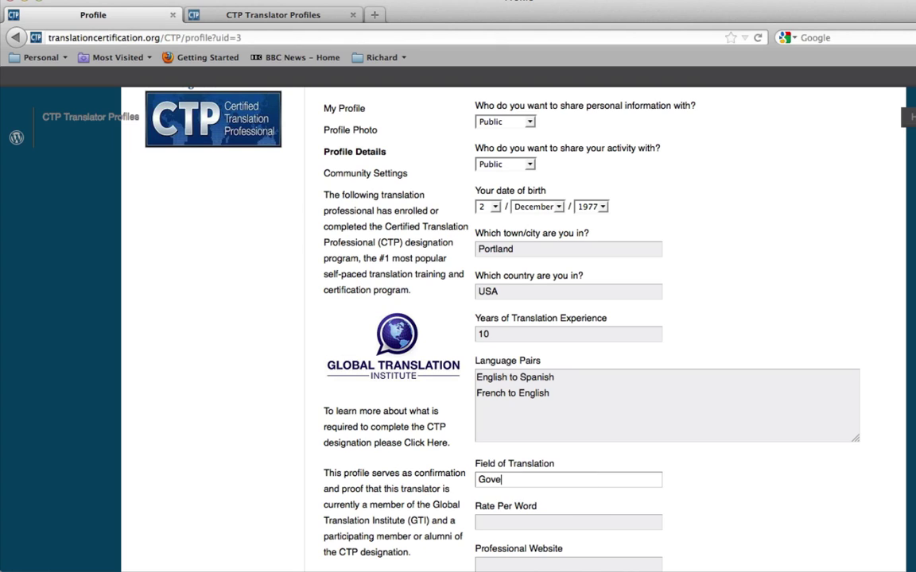
{"action": "type", "text": "rnment"}
{"action": "key", "text": "Tab"}
{"action": "scroll", "coordinate": [662, 493], "scroll_direction": "down", "scroll_amount": 1}
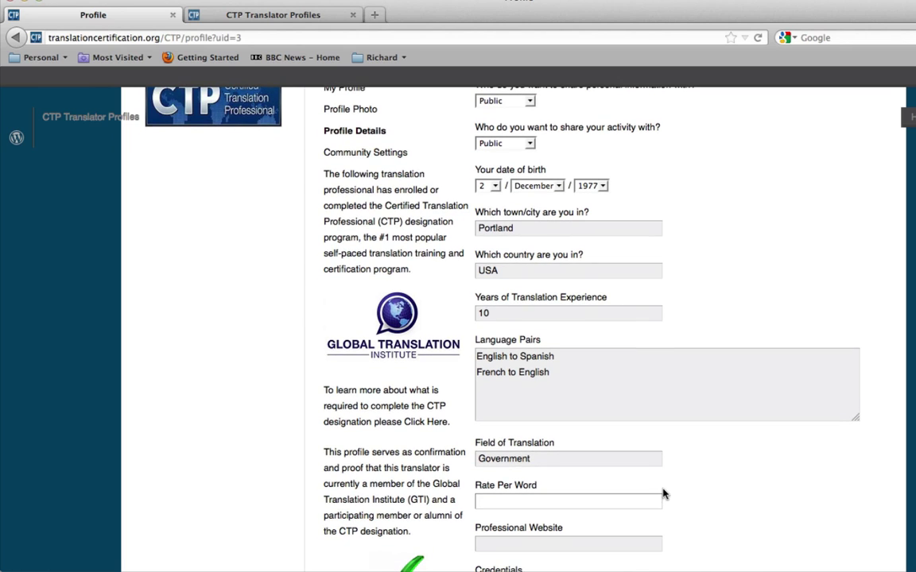
{"action": "type", "text": "154"}
{"action": "scroll", "coordinate": [481, 497], "scroll_direction": "down", "scroll_amount": 3}
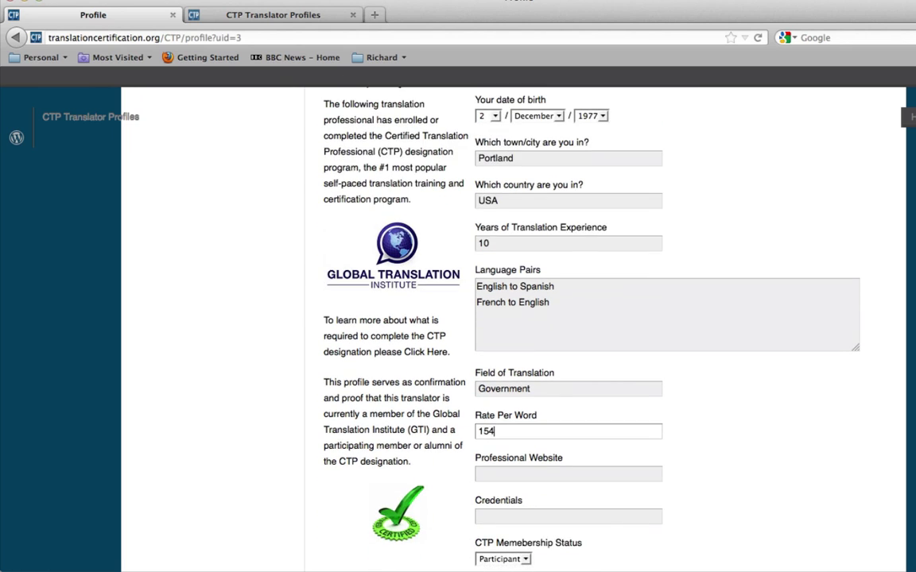
{"action": "left_click", "coordinate": [520, 476]}
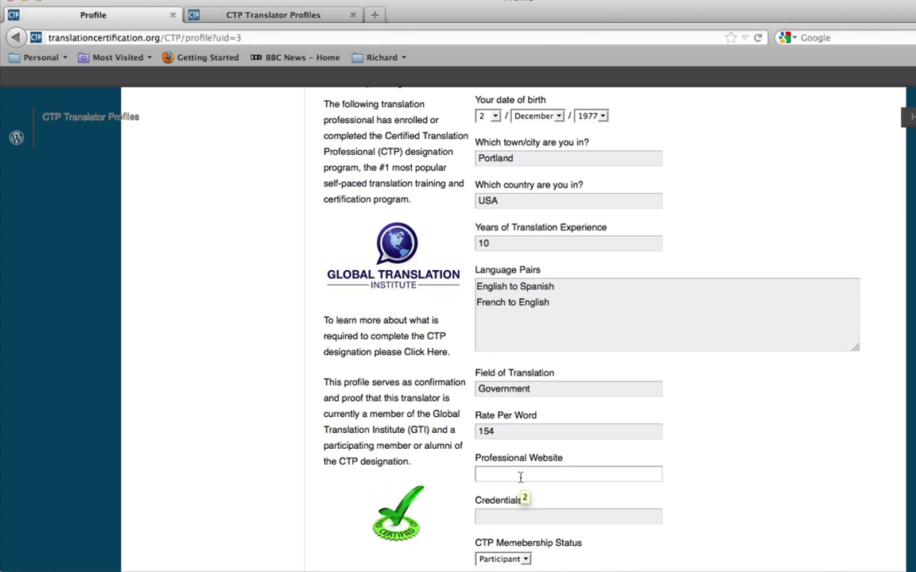
{"action": "type", "text": "www.CTP"}
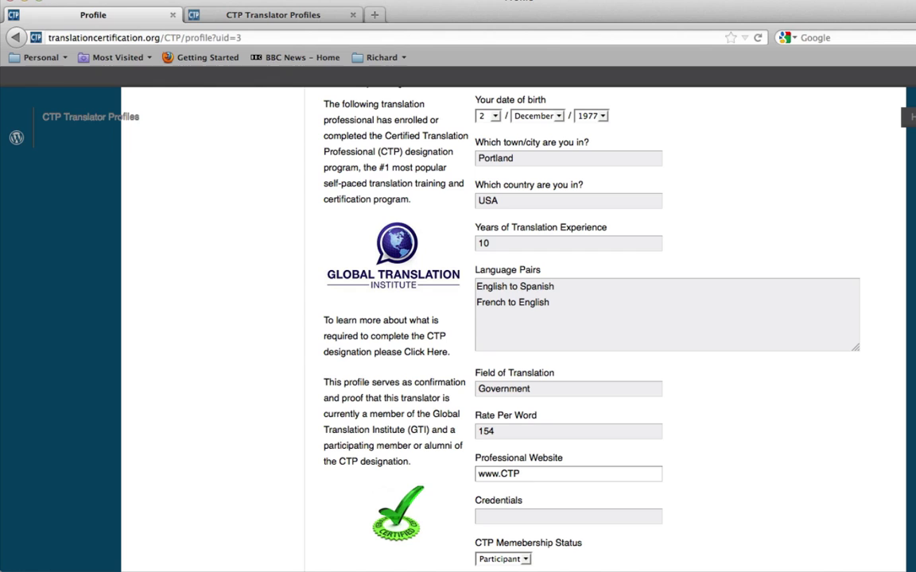
{"action": "type", "text": ".com"}
{"action": "scroll", "coordinate": [555, 506], "scroll_direction": "down", "scroll_amount": 1}
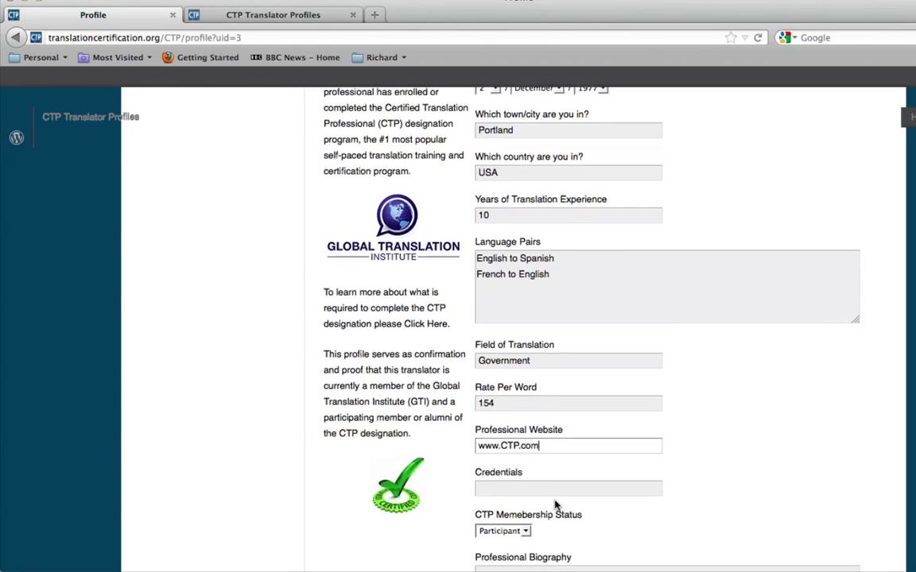
- Enter credentials 'Certified Translation Professional (CTP)' and keep membership status as Participant
{"action": "left_click", "coordinate": [540, 484]}
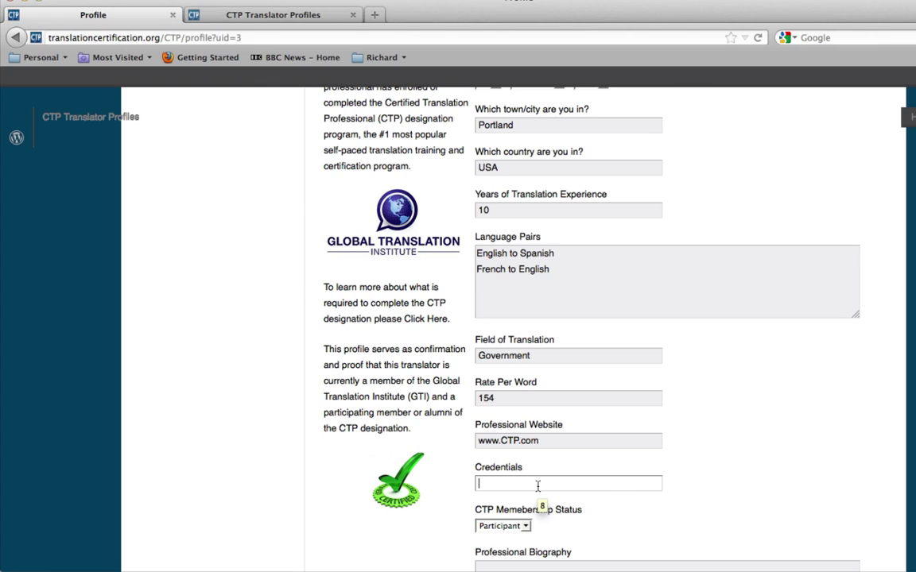
{"action": "type", "text": "Certified "}
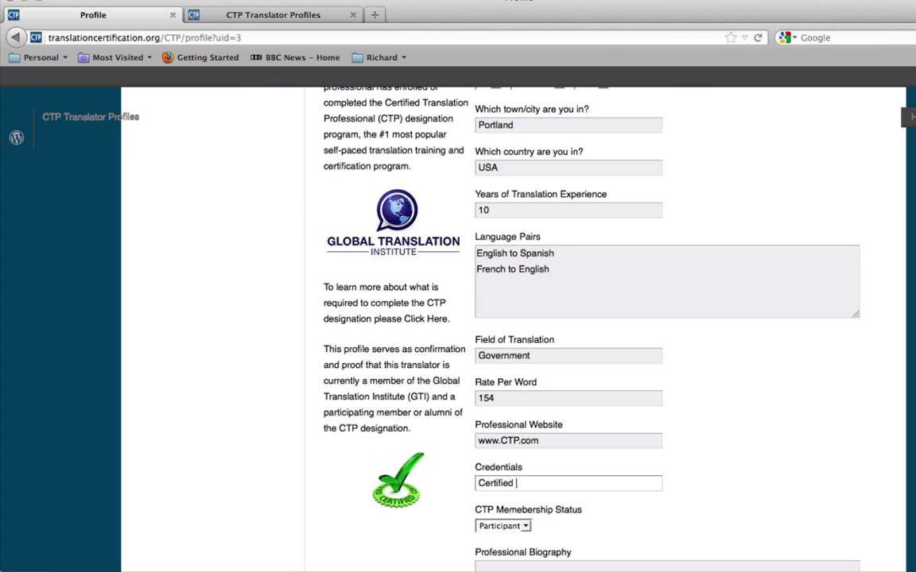
{"action": "type", "text": "Translation Professio"}
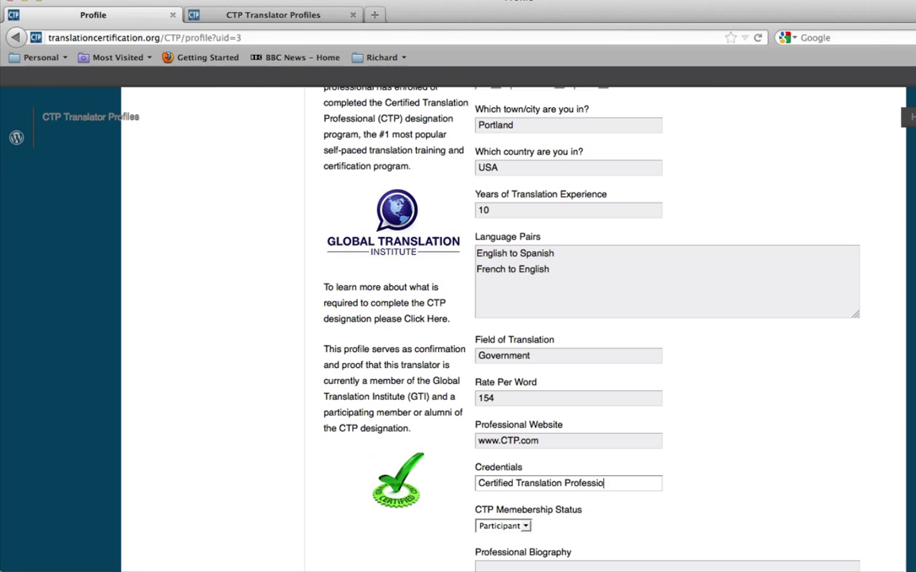
{"action": "type", "text": "nal (CTP)"}
{"action": "scroll", "coordinate": [613, 512], "scroll_direction": "down", "scroll_amount": 3}
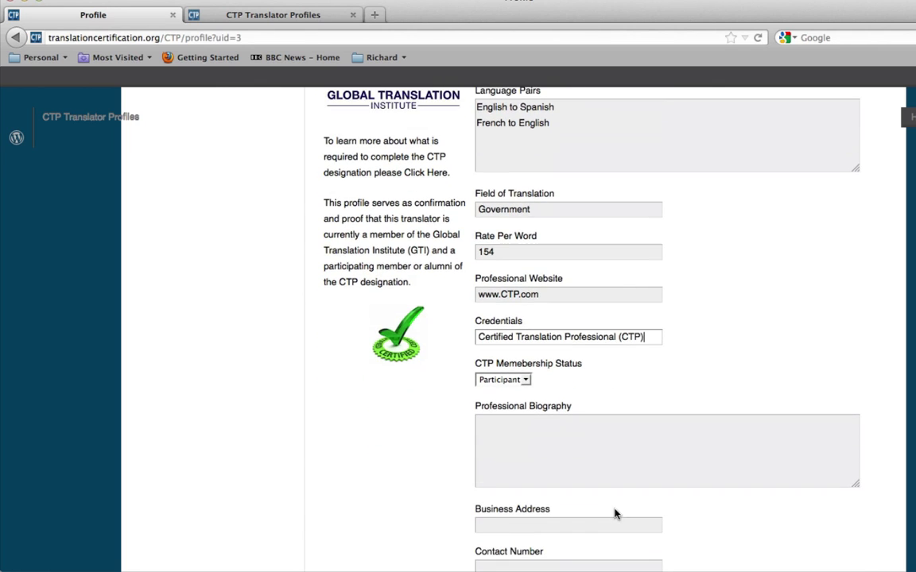
{"action": "left_click", "coordinate": [524, 382]}
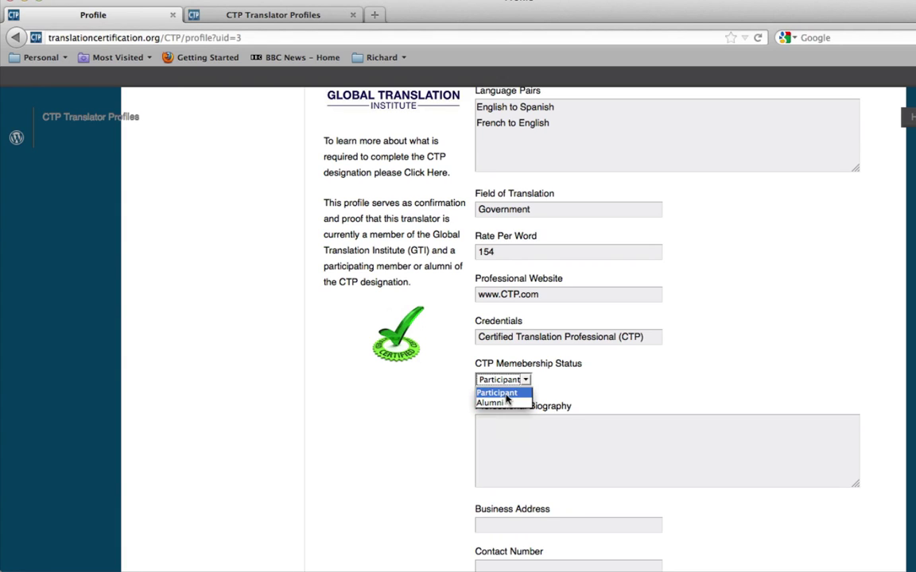
{"action": "left_click", "coordinate": [497, 392]}
- Enter the biography placeholder '[Insert Professional Bio]' and the translator's business street address, city, state and ZIP
{"action": "left_click", "coordinate": [521, 438]}
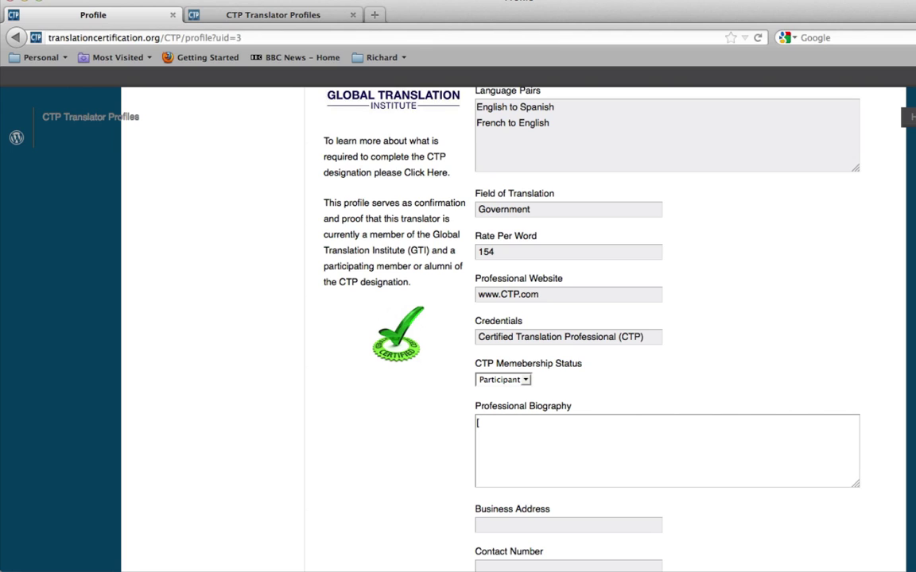
{"action": "type", "text": "Insert Professional Bio"}
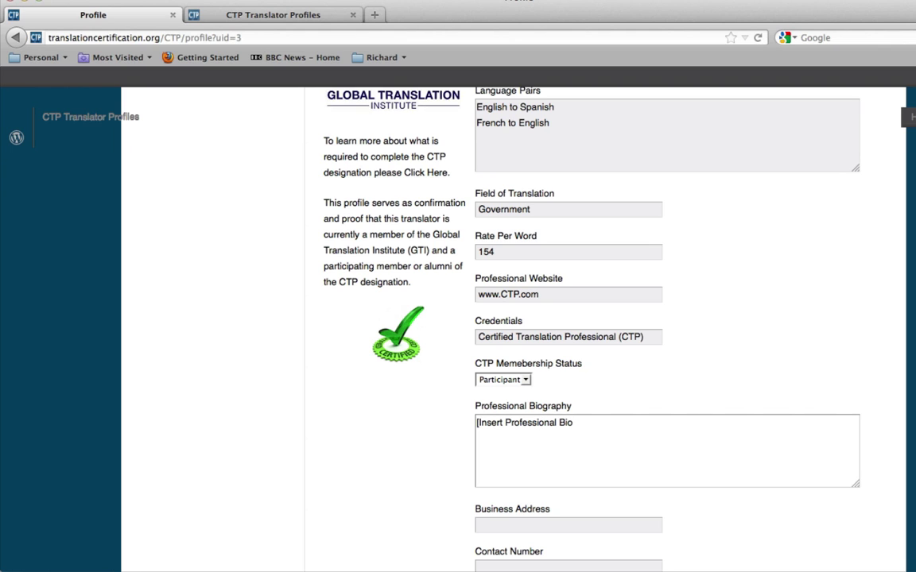
{"action": "type", "text": "]"}
{"action": "scroll", "coordinate": [668, 432], "scroll_direction": "down", "scroll_amount": 3}
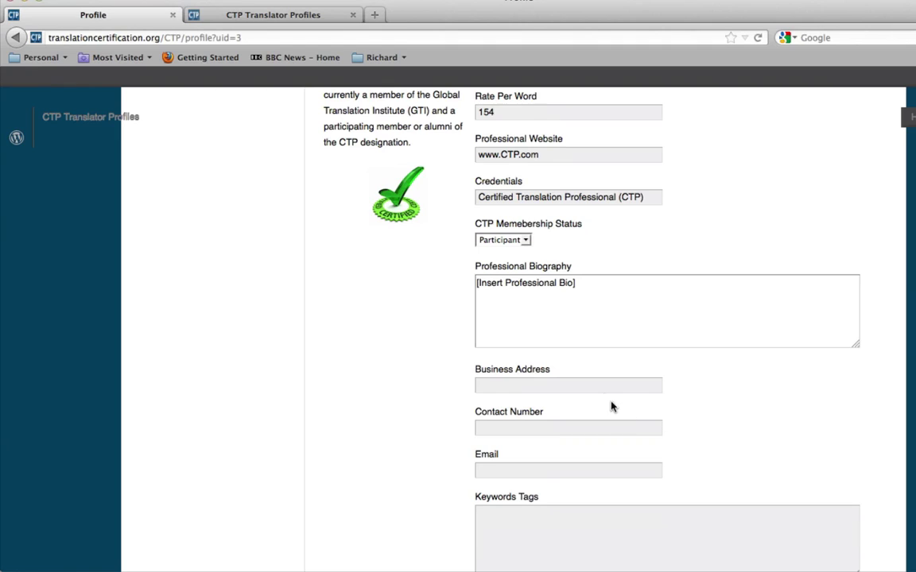
{"action": "left_click", "coordinate": [604, 391]}
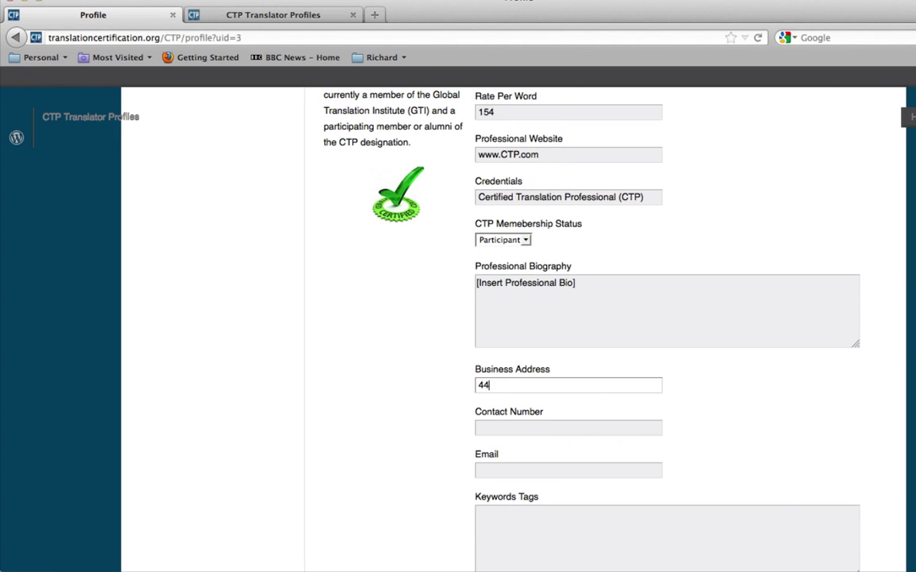
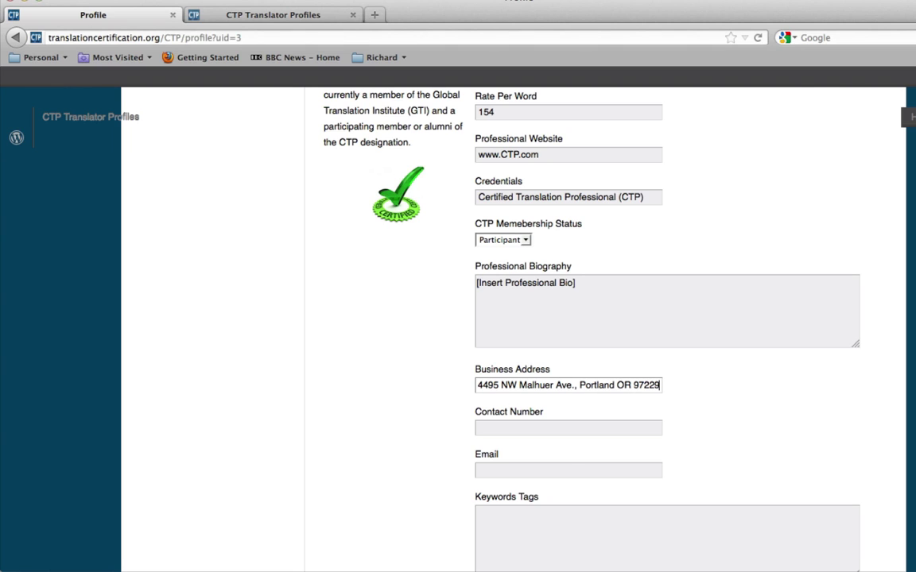
- Enter the translator's contact phone number and e-mail address, then move to Keywords Tags
{"action": "left_click", "coordinate": [578, 427]}
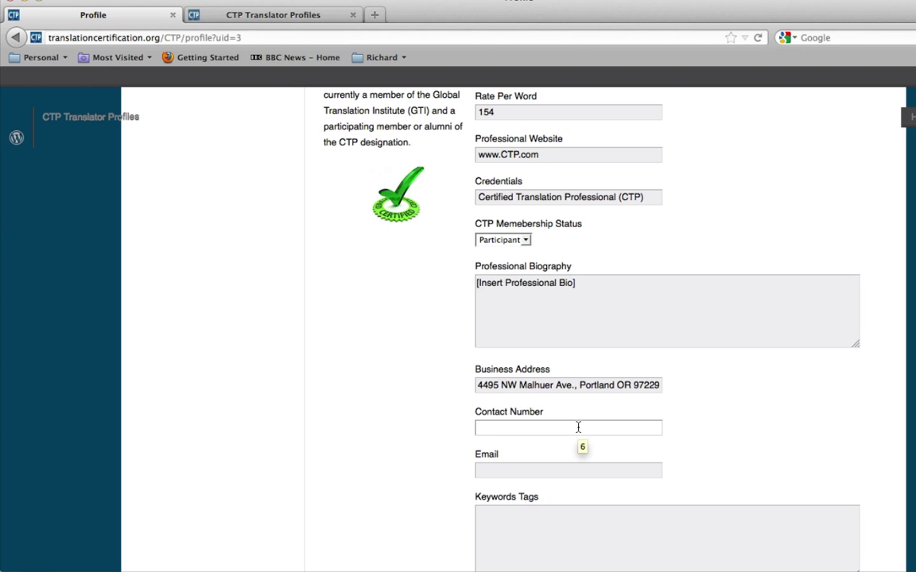
{"action": "left_click", "coordinate": [568, 470]}
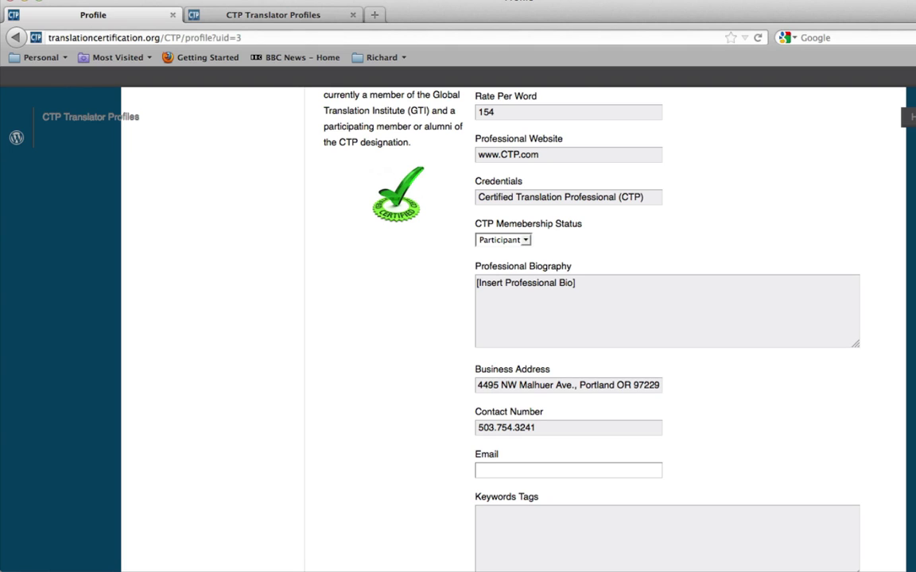
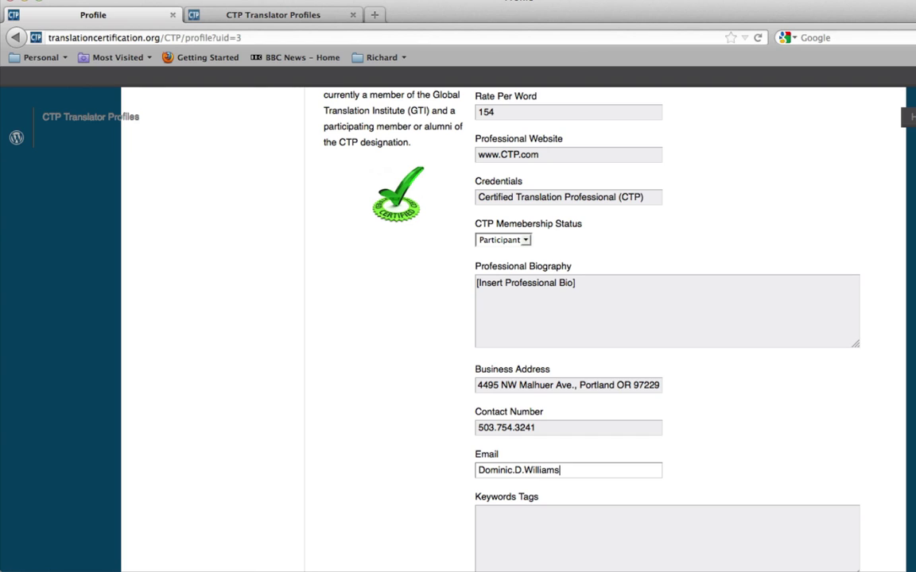
{"action": "scroll", "coordinate": [712, 458], "scroll_direction": "down", "scroll_amount": 1}
{"action": "left_click", "coordinate": [646, 476]}
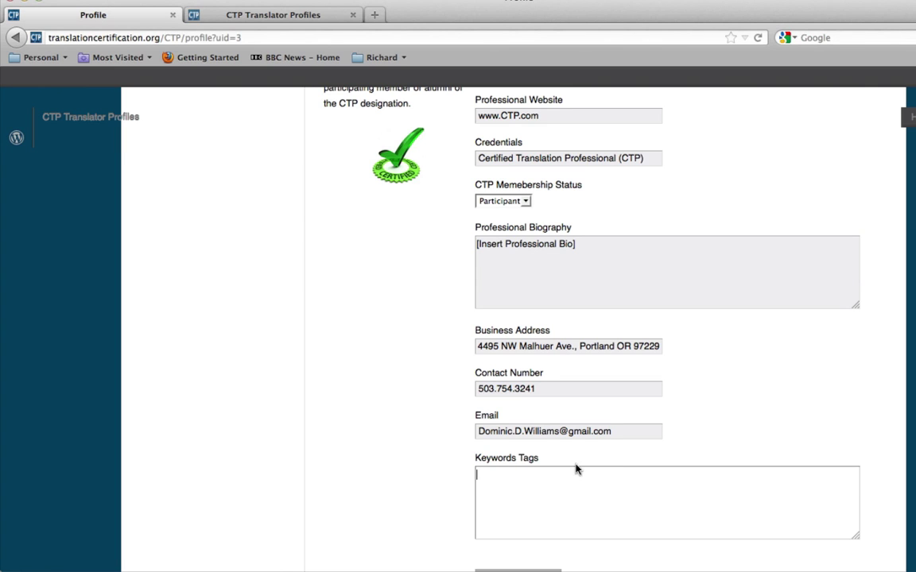
{"action": "scroll", "coordinate": [577, 470], "scroll_direction": "down", "scroll_amount": 3}
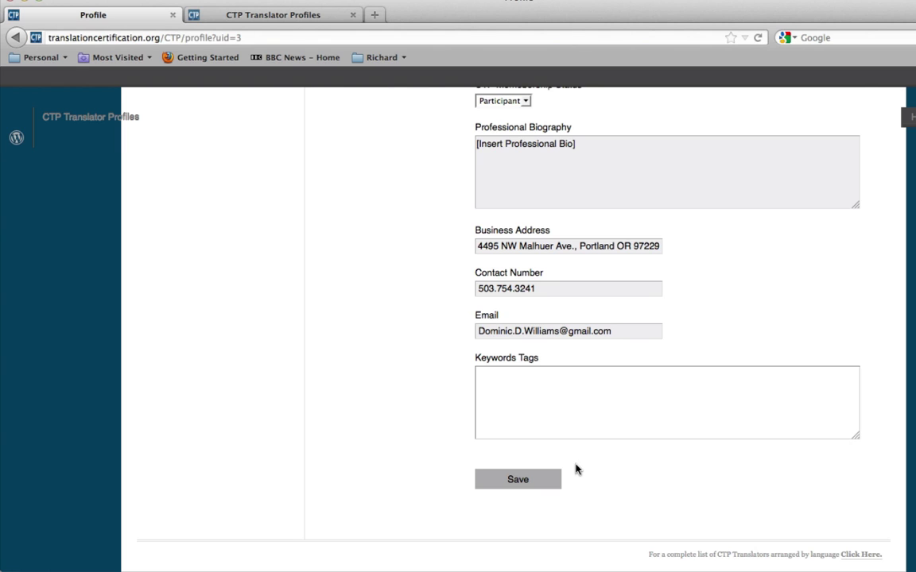
- Save the profile and review the public page showing photo, birth date, credentials and contacts
{"action": "left_click", "coordinate": [518, 480]}
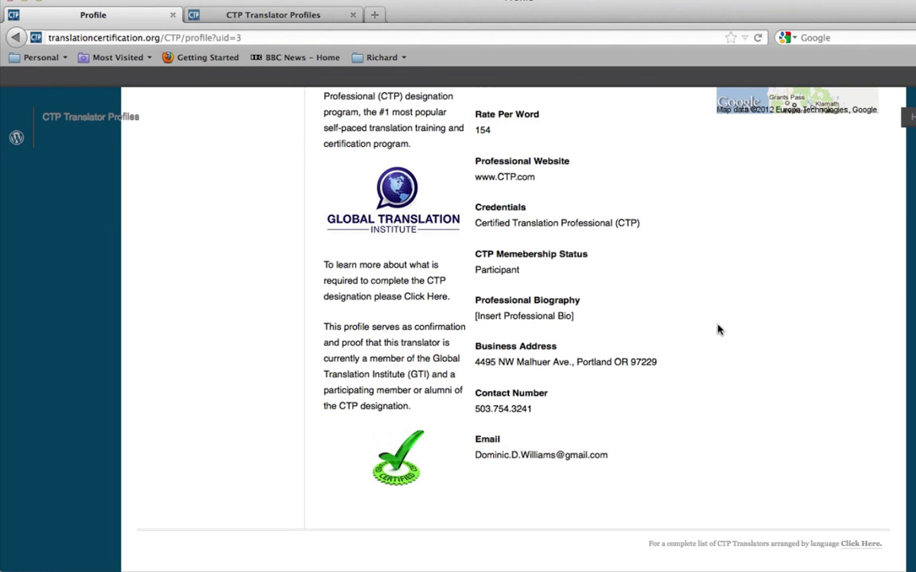
{"action": "scroll", "coordinate": [720, 327], "scroll_direction": "up", "scroll_amount": 5}
{"action": "scroll", "coordinate": [720, 330], "scroll_direction": "up", "scroll_amount": 4}
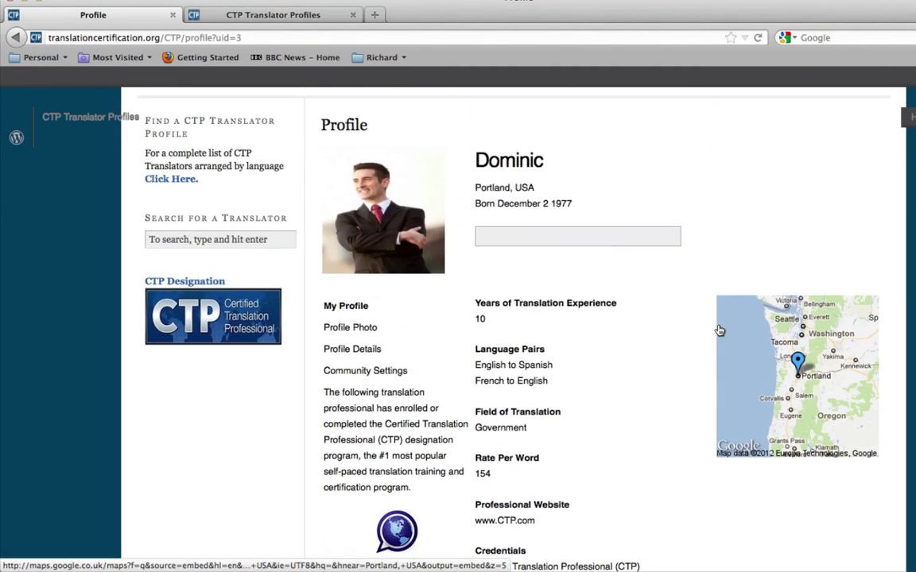
{"action": "scroll", "coordinate": [719, 330], "scroll_direction": "down", "scroll_amount": 2}
{"action": "scroll", "coordinate": [720, 330], "scroll_direction": "up", "scroll_amount": 1}
{"action": "scroll", "coordinate": [720, 330], "scroll_direction": "up", "scroll_amount": 1}
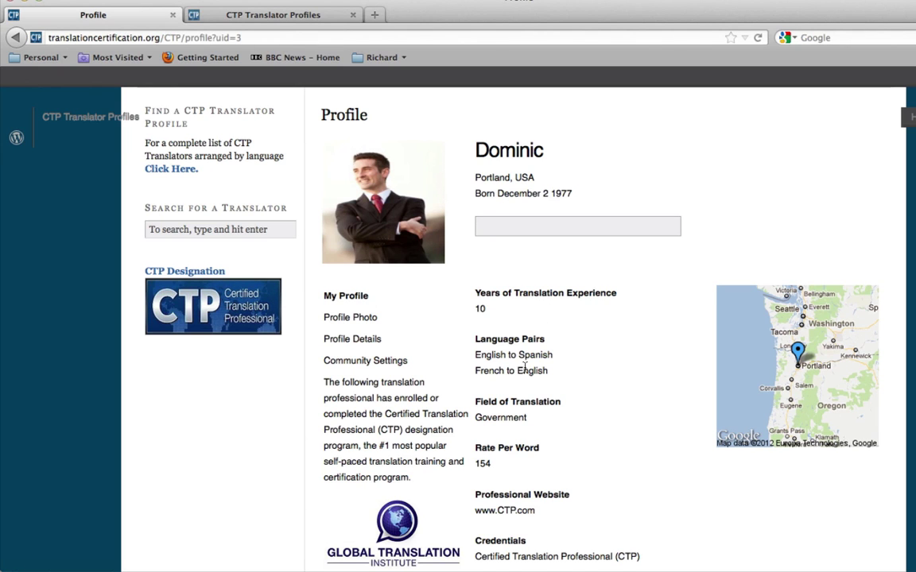
{"action": "scroll", "coordinate": [525, 367], "scroll_direction": "down", "scroll_amount": 10}
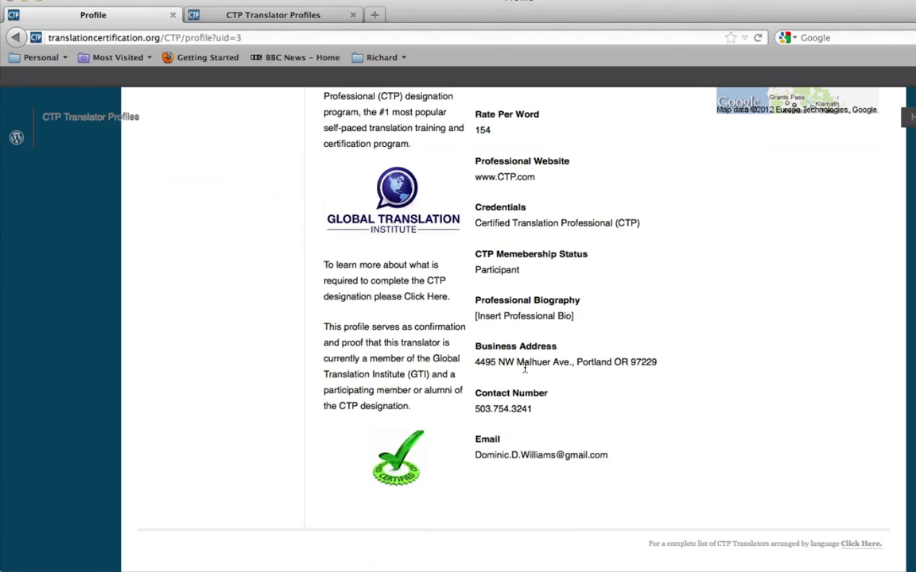
{"action": "scroll", "coordinate": [573, 326], "scroll_direction": "up", "scroll_amount": 8}
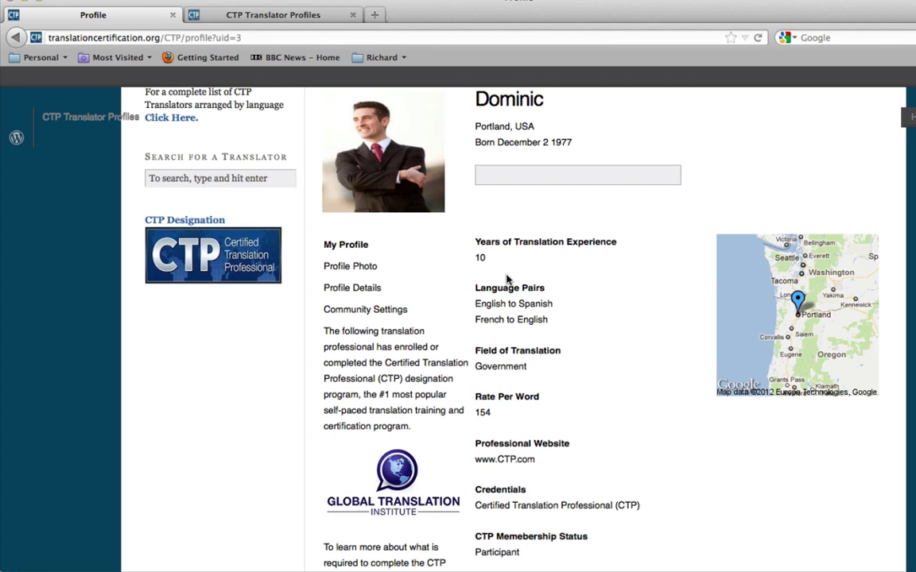
{"action": "scroll", "coordinate": [215, 203], "scroll_direction": "up", "scroll_amount": 2}
{"action": "scroll", "coordinate": [215, 202], "scroll_direction": "up", "scroll_amount": 2}
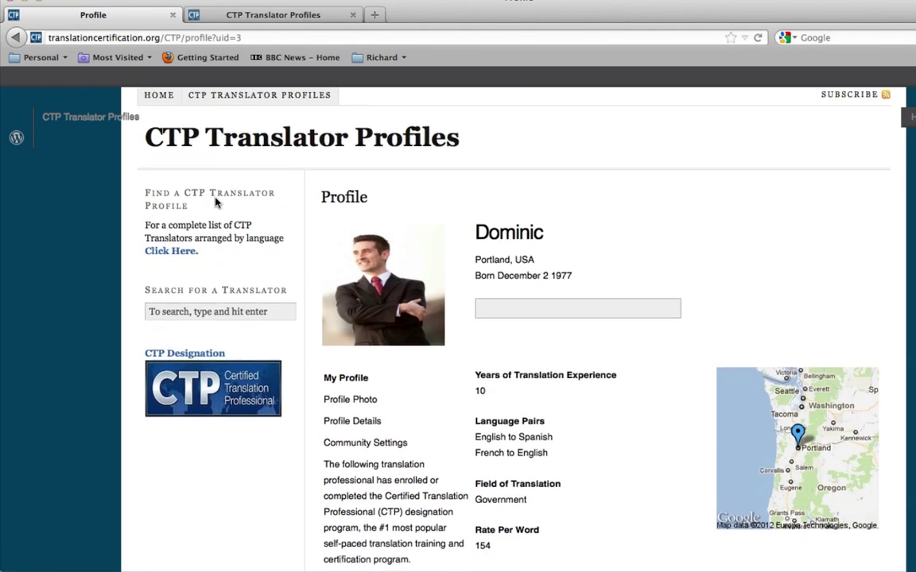
{"action": "scroll", "coordinate": [408, 354], "scroll_direction": "down", "scroll_amount": 4}
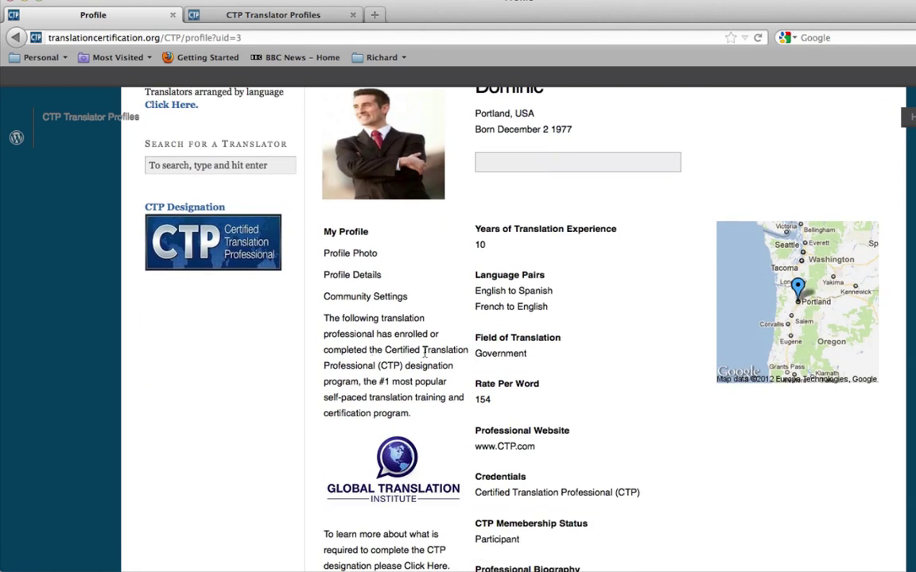
{"action": "scroll", "coordinate": [587, 454], "scroll_direction": "down", "scroll_amount": 3}
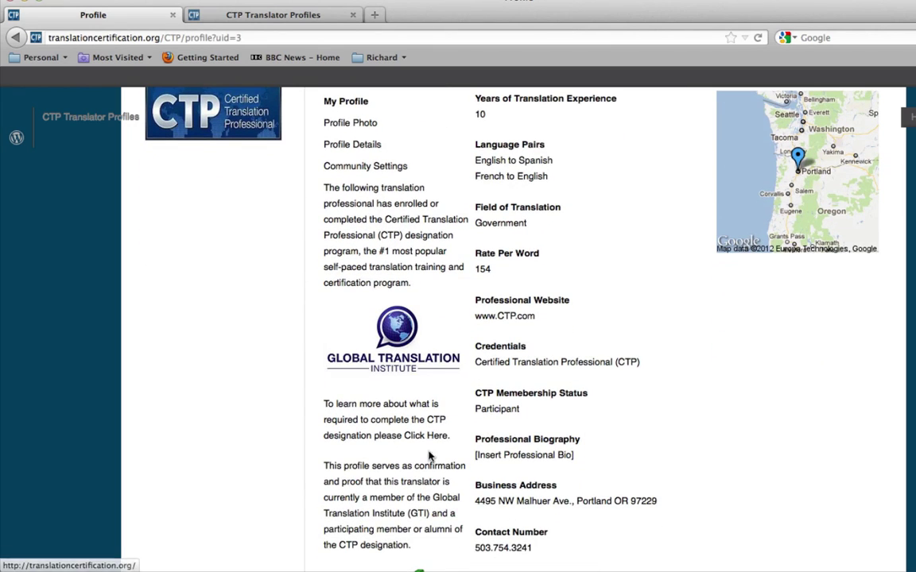
{"action": "scroll", "coordinate": [748, 389], "scroll_direction": "up", "scroll_amount": 1}
{"action": "scroll", "coordinate": [748, 390], "scroll_direction": "up", "scroll_amount": 1}
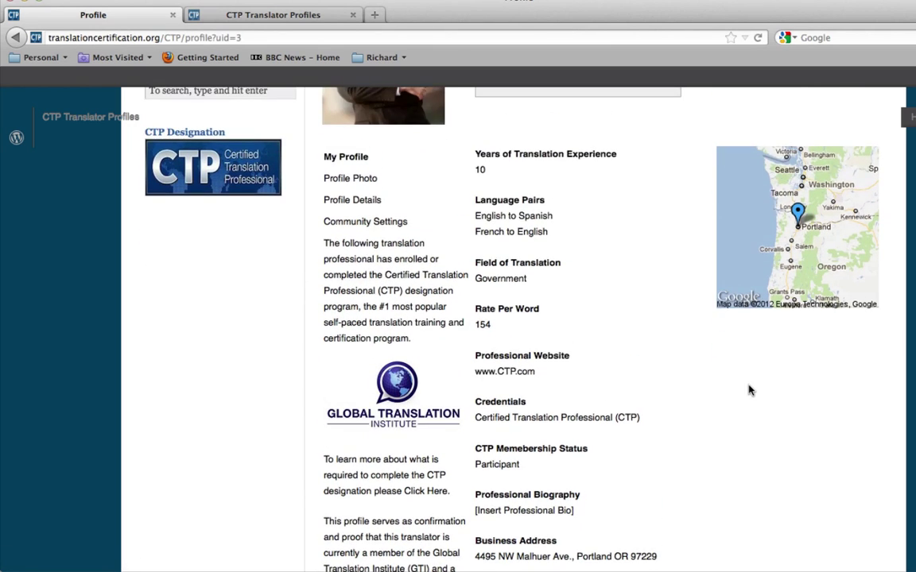
{"action": "scroll", "coordinate": [748, 390], "scroll_direction": "up", "scroll_amount": 5}
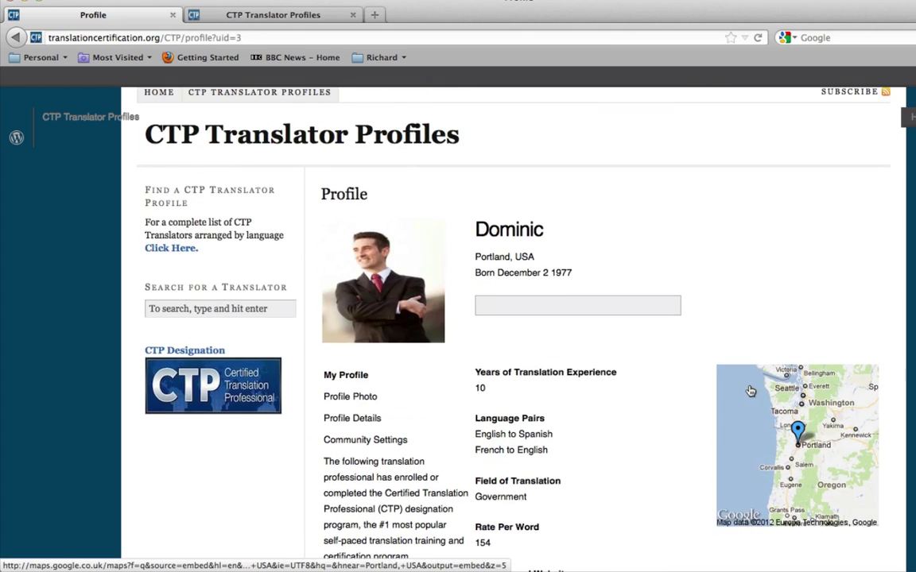
{"action": "scroll", "coordinate": [748, 389], "scroll_direction": "down", "scroll_amount": 9}
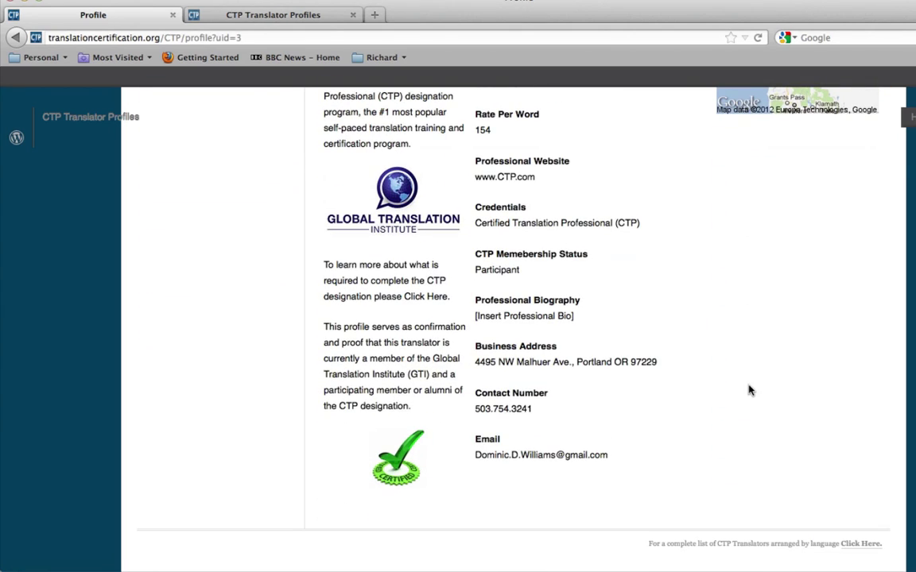
{"action": "scroll", "coordinate": [748, 389], "scroll_direction": "up", "scroll_amount": 4}
{"action": "scroll", "coordinate": [748, 389], "scroll_direction": "up", "scroll_amount": 4}
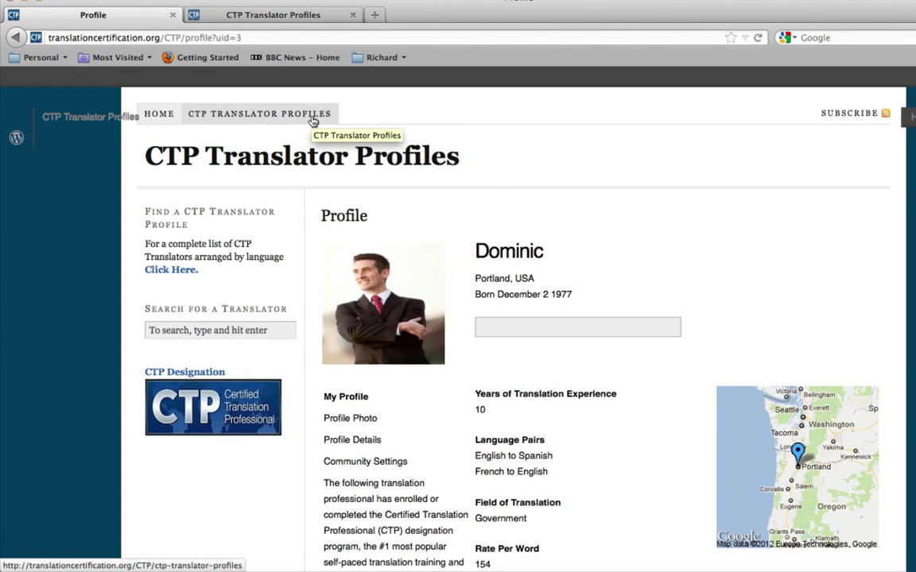
{"action": "left_click", "coordinate": [312, 118]}
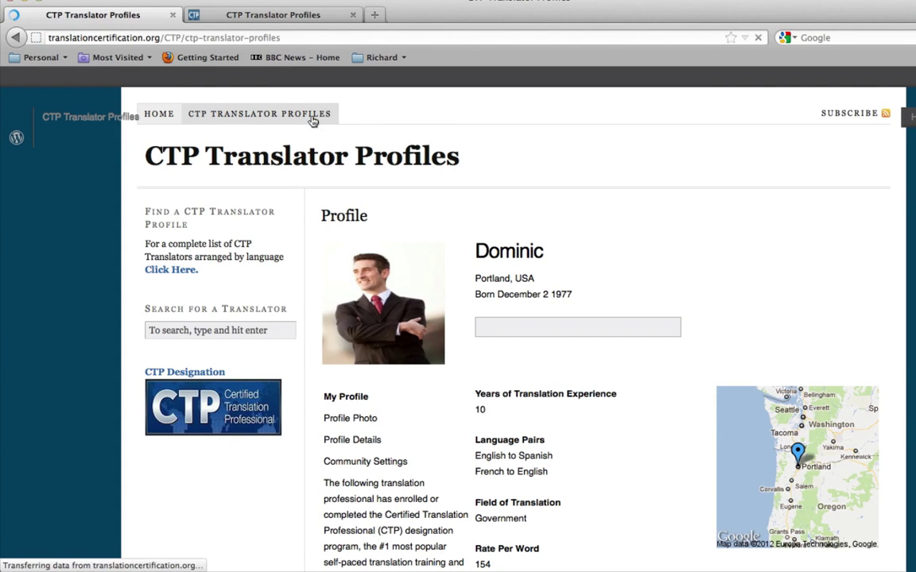
{"action": "scroll", "coordinate": [614, 271], "scroll_direction": "down", "scroll_amount": 1}
{"action": "scroll", "coordinate": [615, 271], "scroll_direction": "down", "scroll_amount": 1}
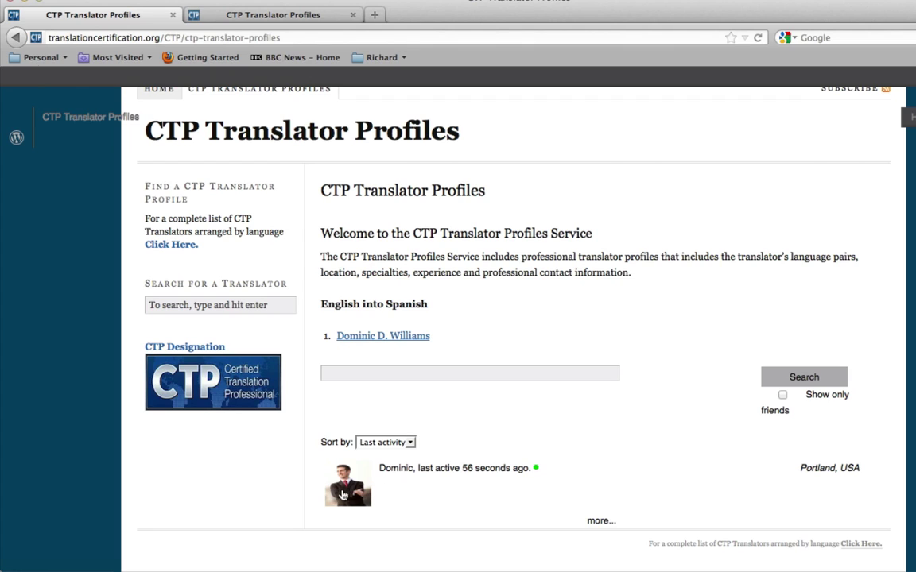
{"action": "left_click", "coordinate": [403, 469]}
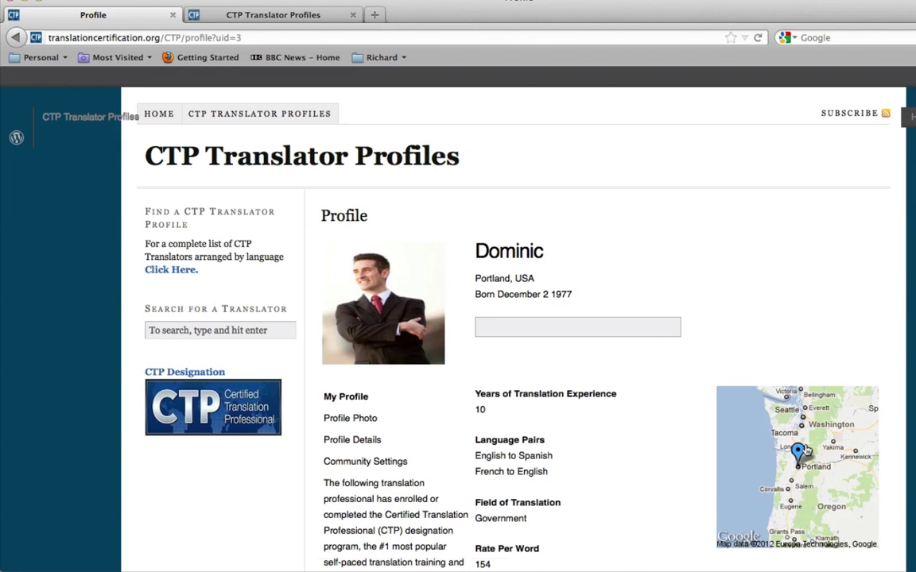
{"action": "scroll", "coordinate": [716, 437], "scroll_direction": "down", "scroll_amount": 5}
{"action": "scroll", "coordinate": [808, 450], "scroll_direction": "up", "scroll_amount": 5}
{"action": "scroll", "coordinate": [465, 265], "scroll_direction": "down", "scroll_amount": 5}
- Review the translator profile's Professional Biography, then select the profile page's web address to copy
{"action": "scroll", "coordinate": [566, 337], "scroll_direction": "down", "scroll_amount": 3}
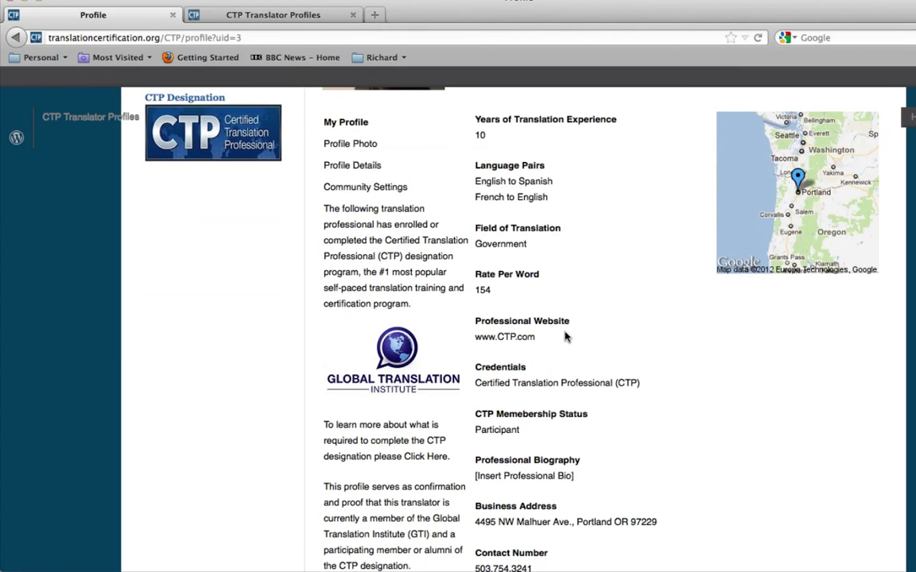
{"action": "scroll", "coordinate": [566, 337], "scroll_direction": "down", "scroll_amount": 3}
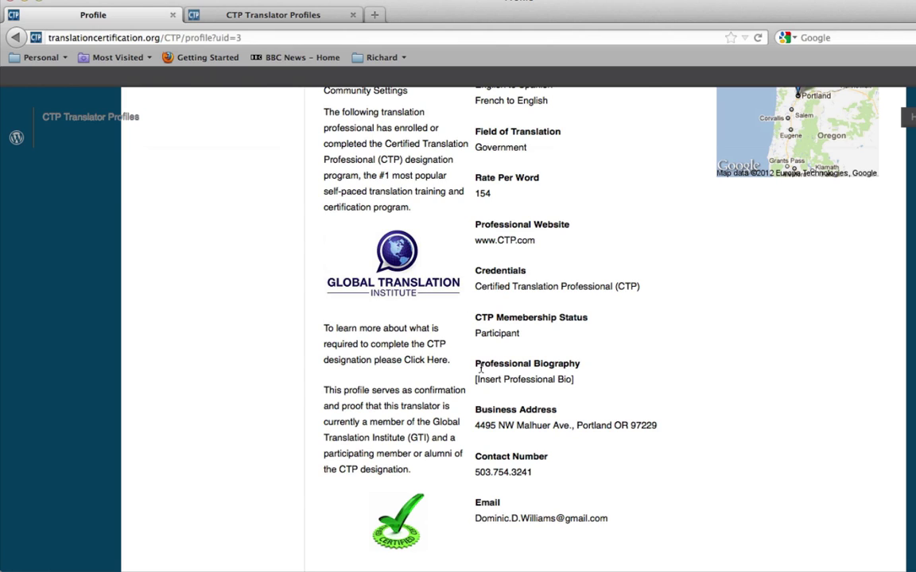
{"action": "left_click_drag", "start_coordinate": [476, 362], "coordinate": [580, 382]}
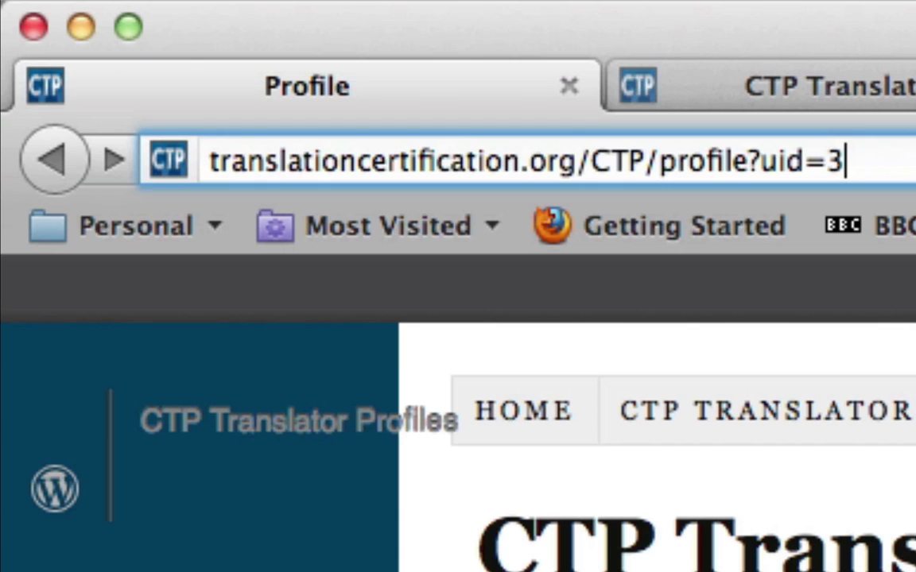
{"action": "key", "text": "super+a"}
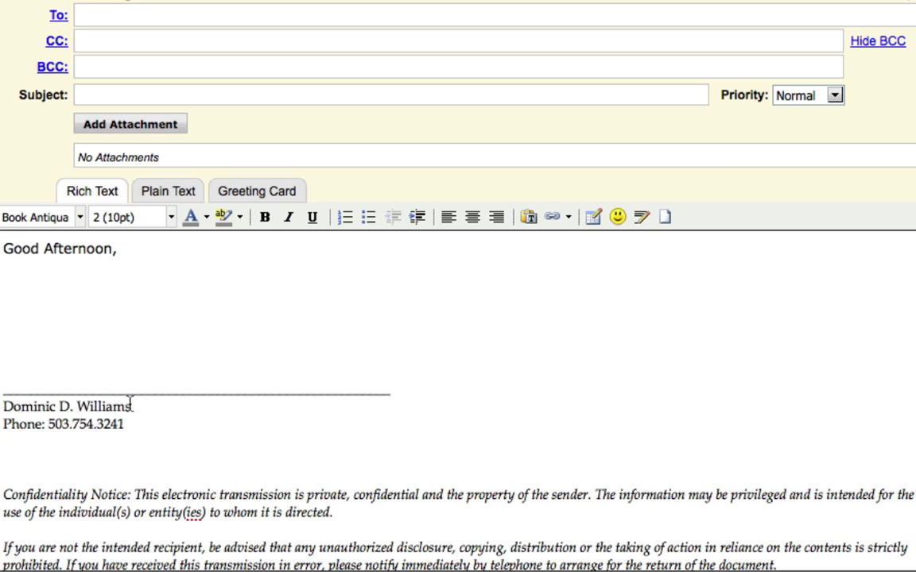
{"action": "type", "text": "http://translationcertification.org/CTP/profile?uid=3"}
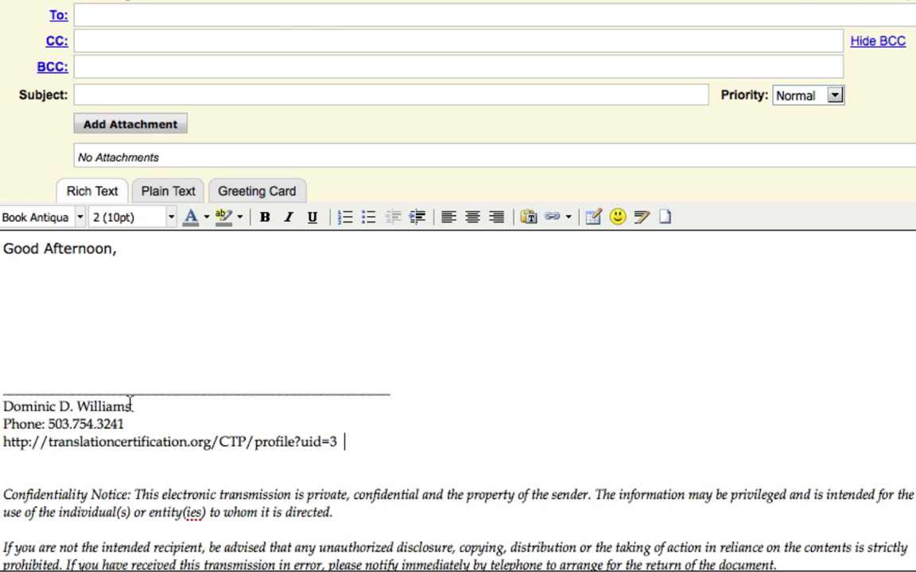